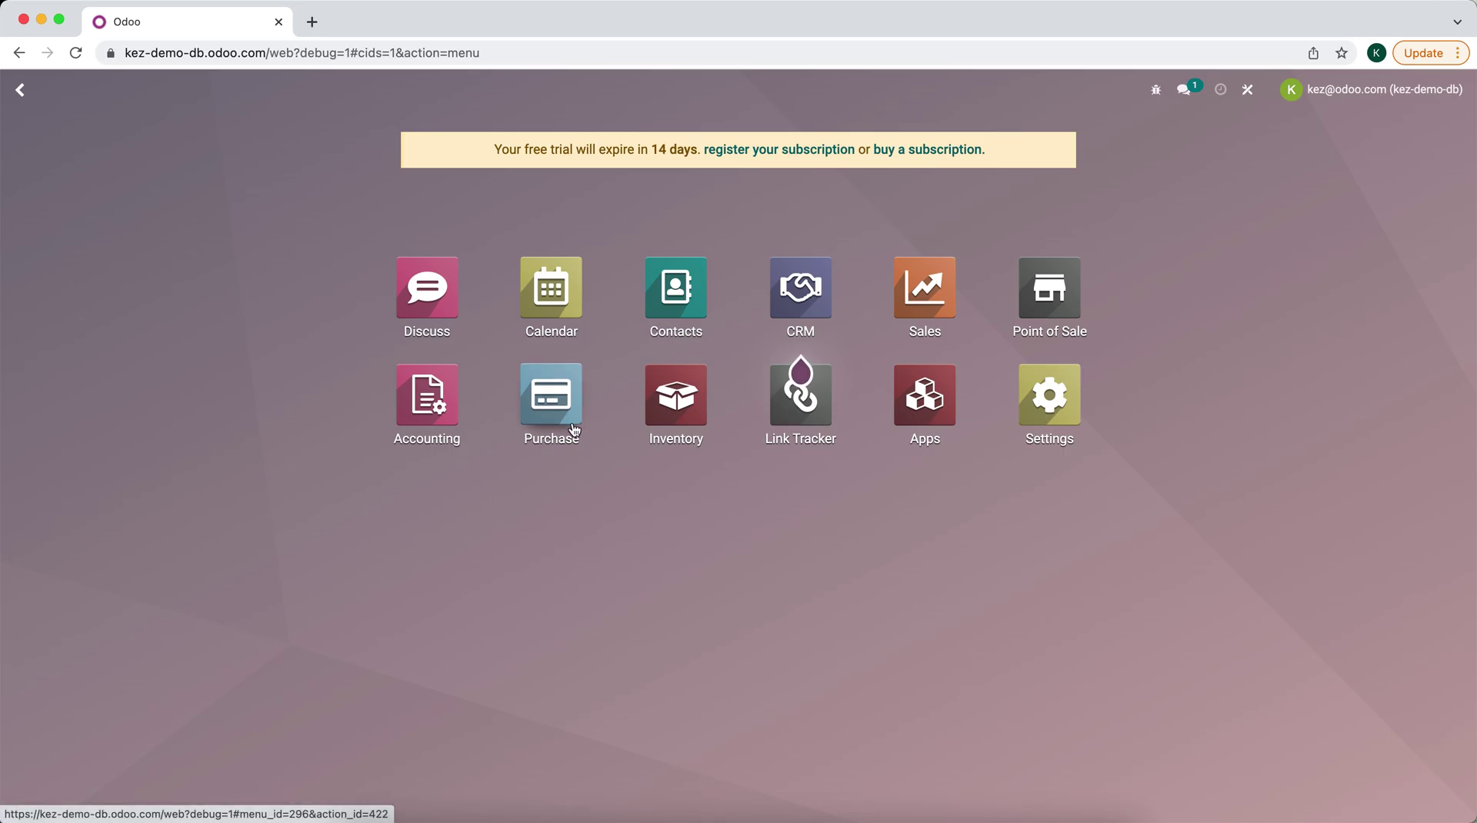
# Step: Create and save a new Purchase request for quotation for Vendor 1
pyautogui.click(574, 430)
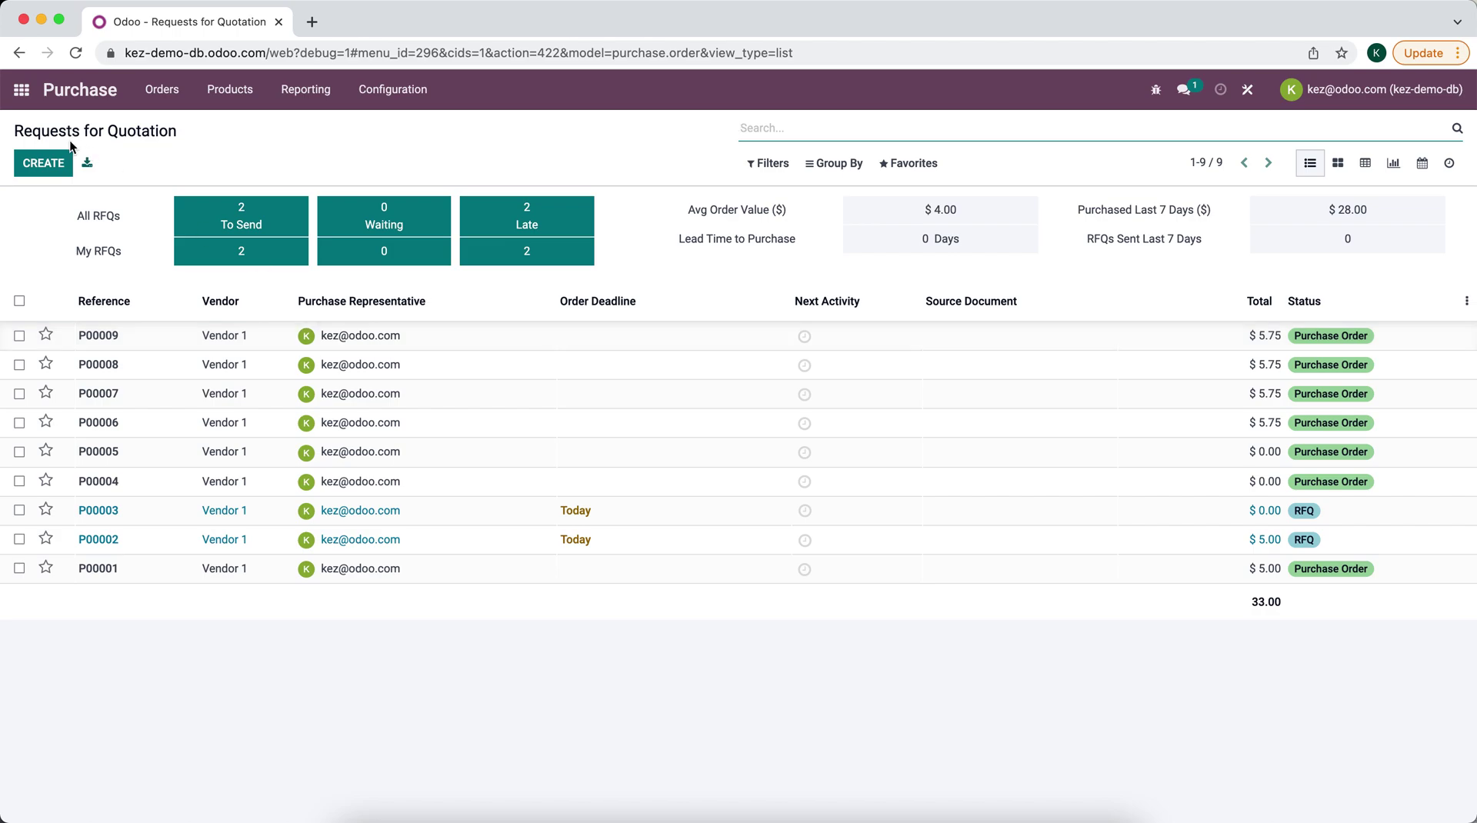
pyautogui.click(63, 165)
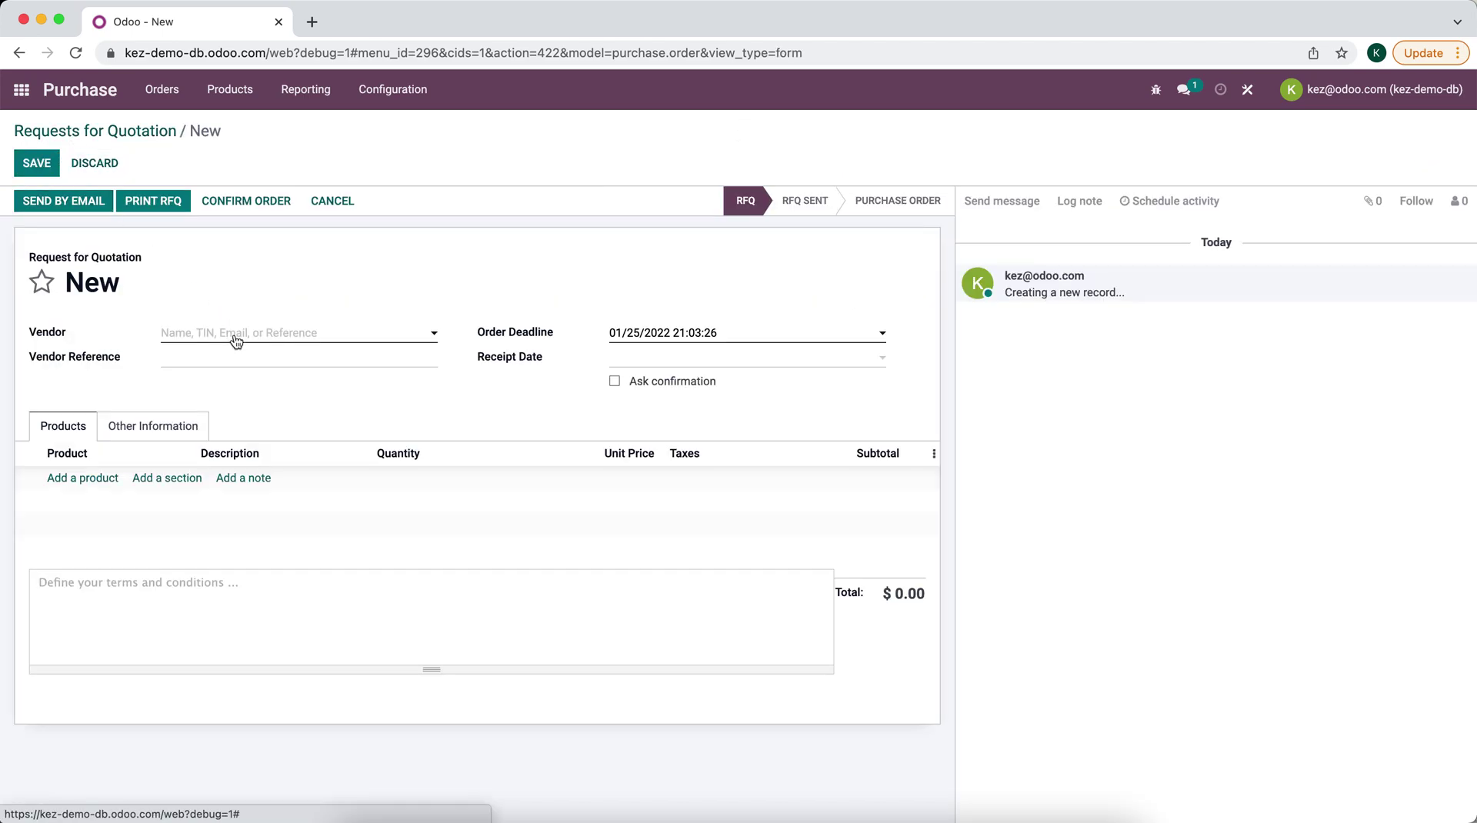
pyautogui.click(236, 341)
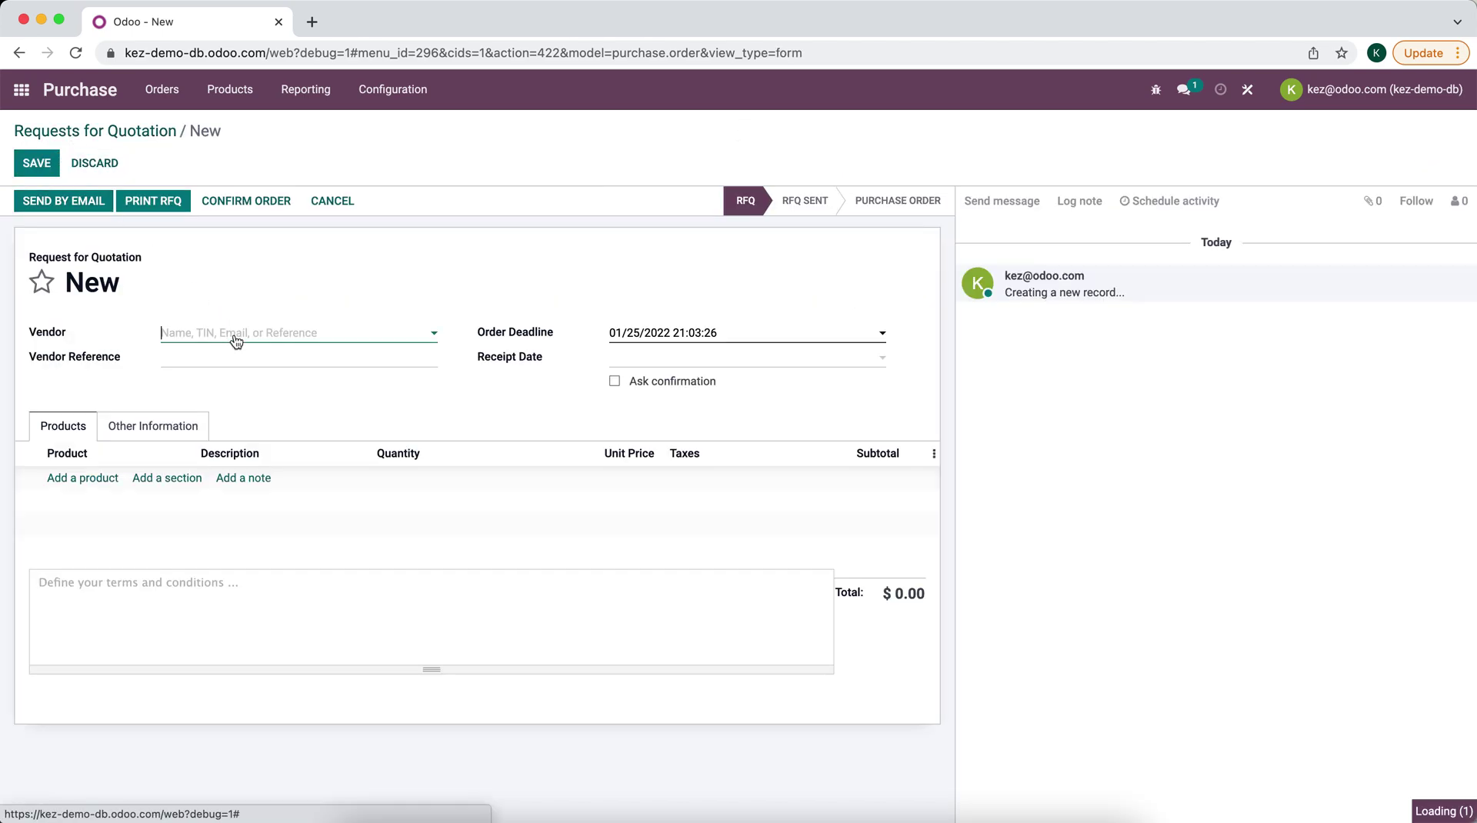
pyautogui.click(233, 390)
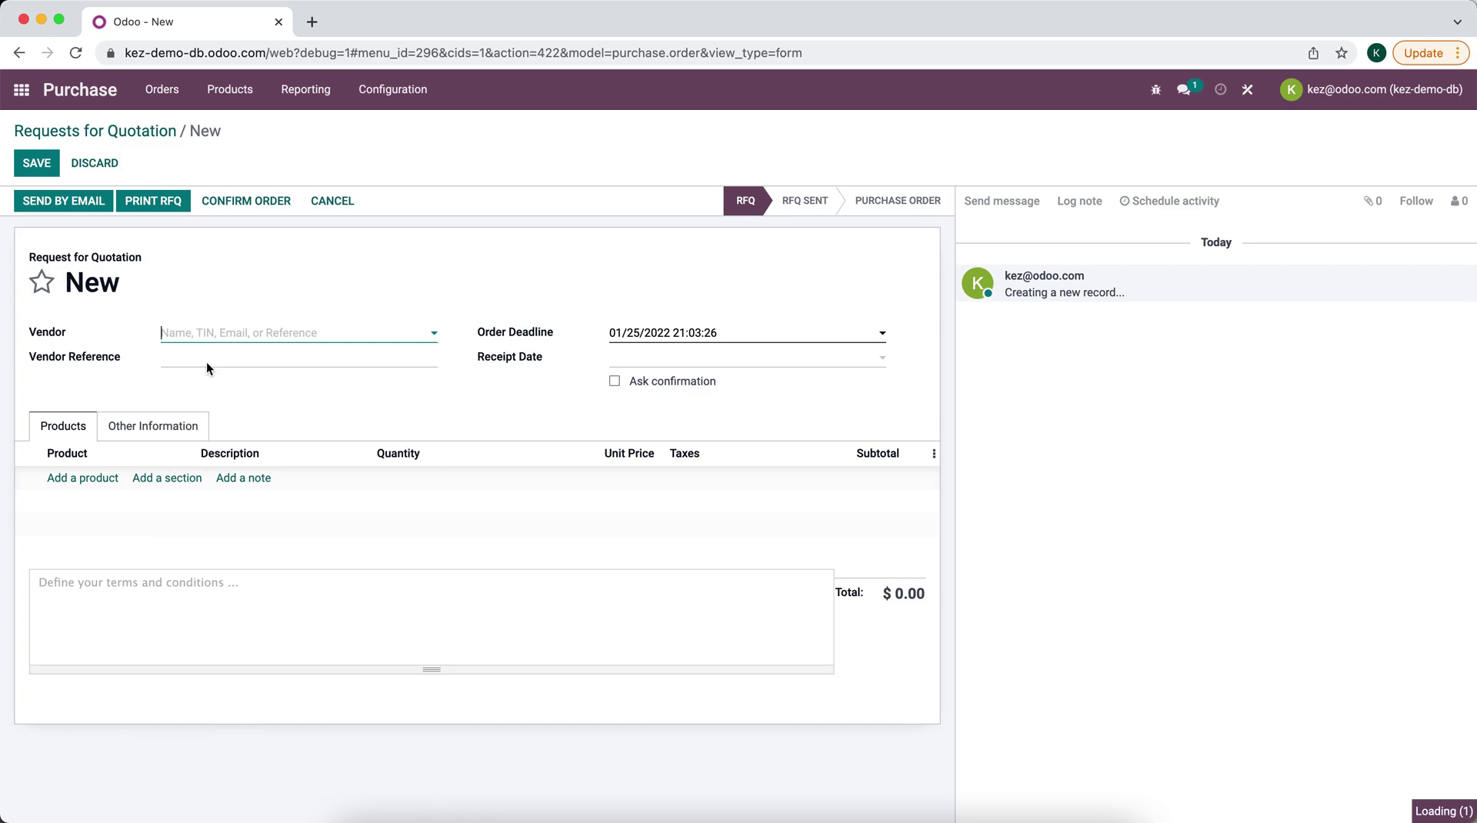
pyautogui.click(39, 165)
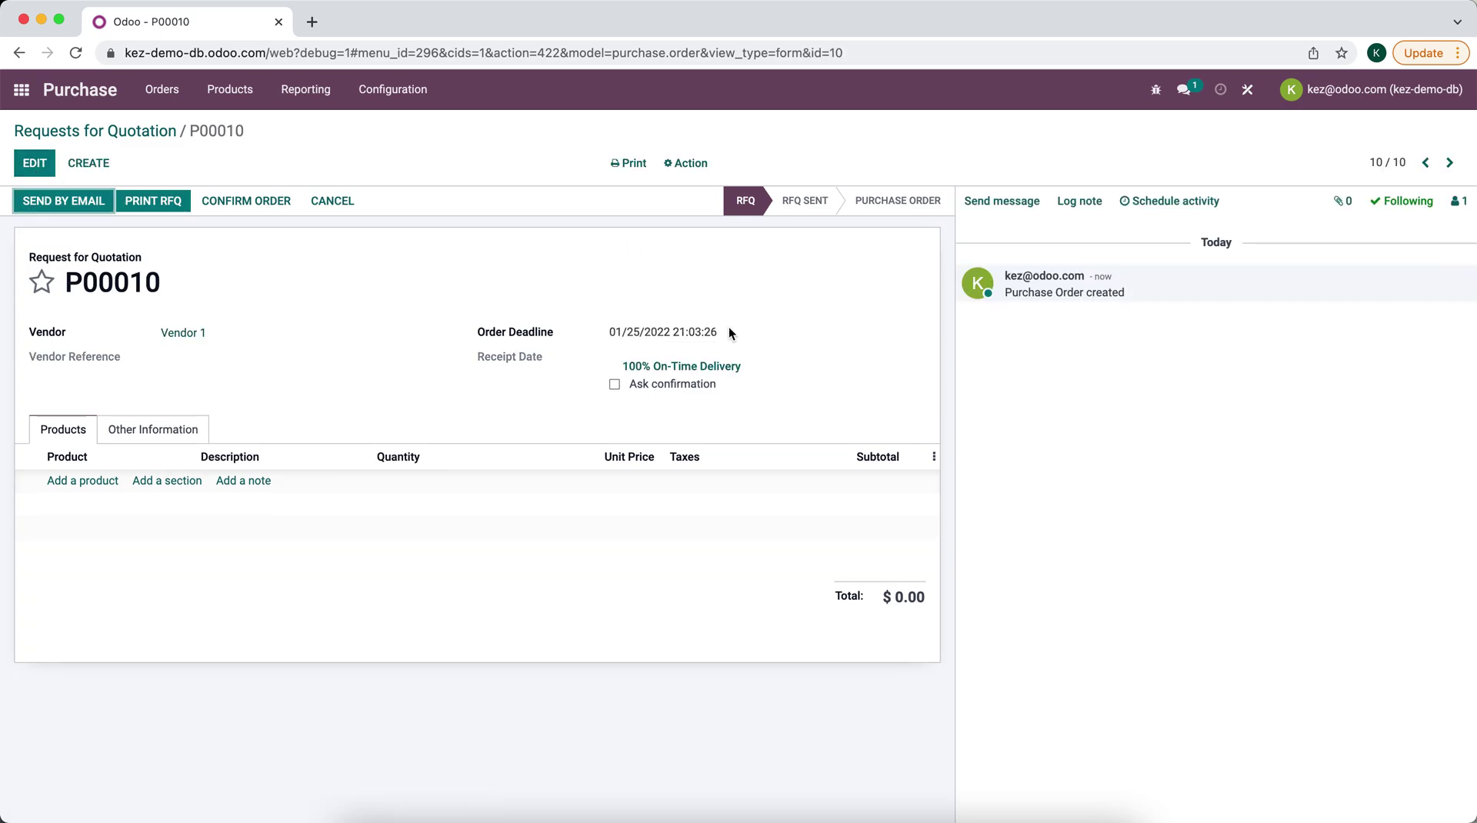
# Step: Check the new quotation's followers and its Other Information tab
pyautogui.click(1455, 209)
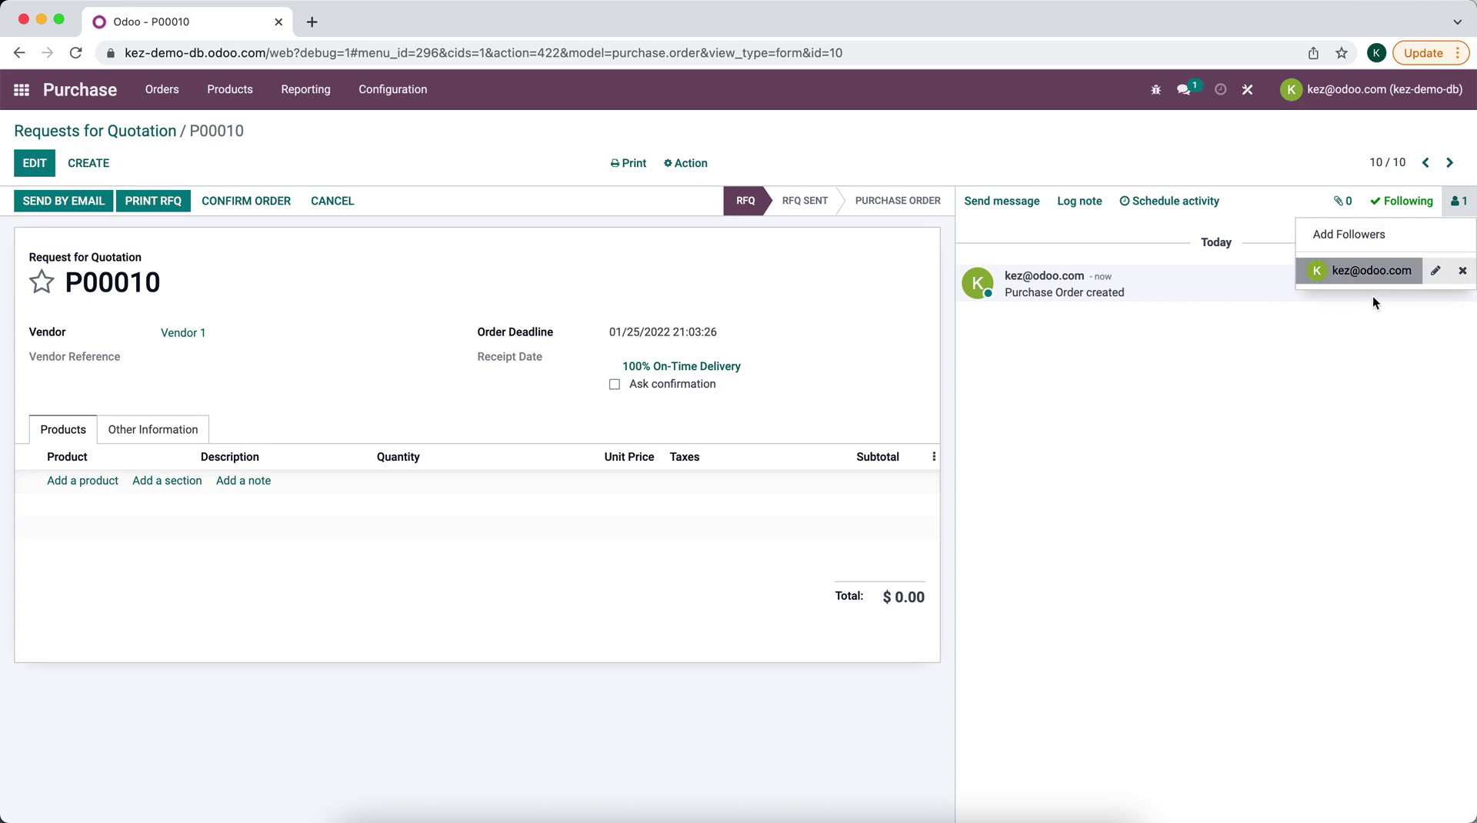
pyautogui.click(1216, 414)
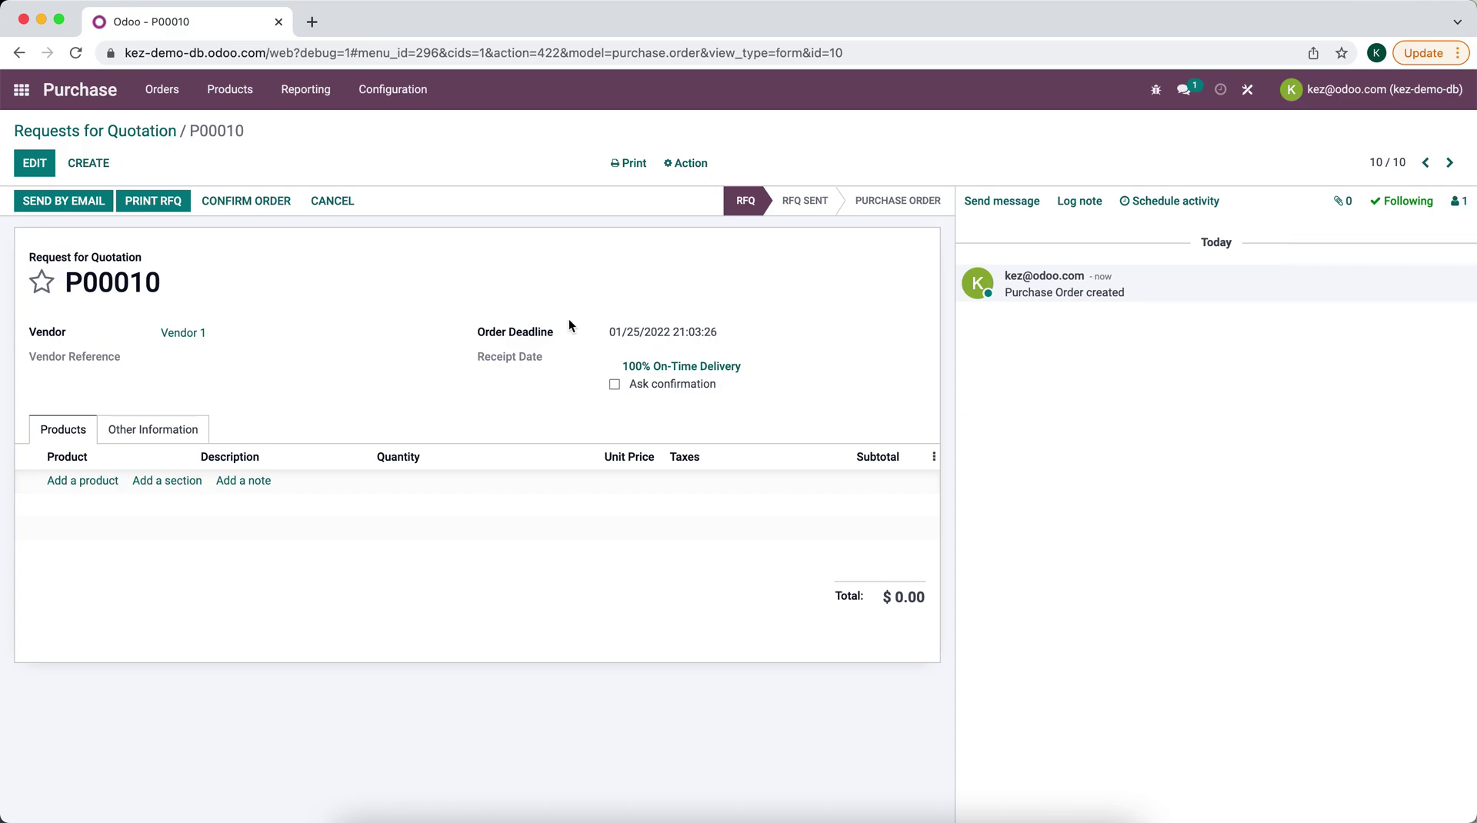
pyautogui.click(183, 425)
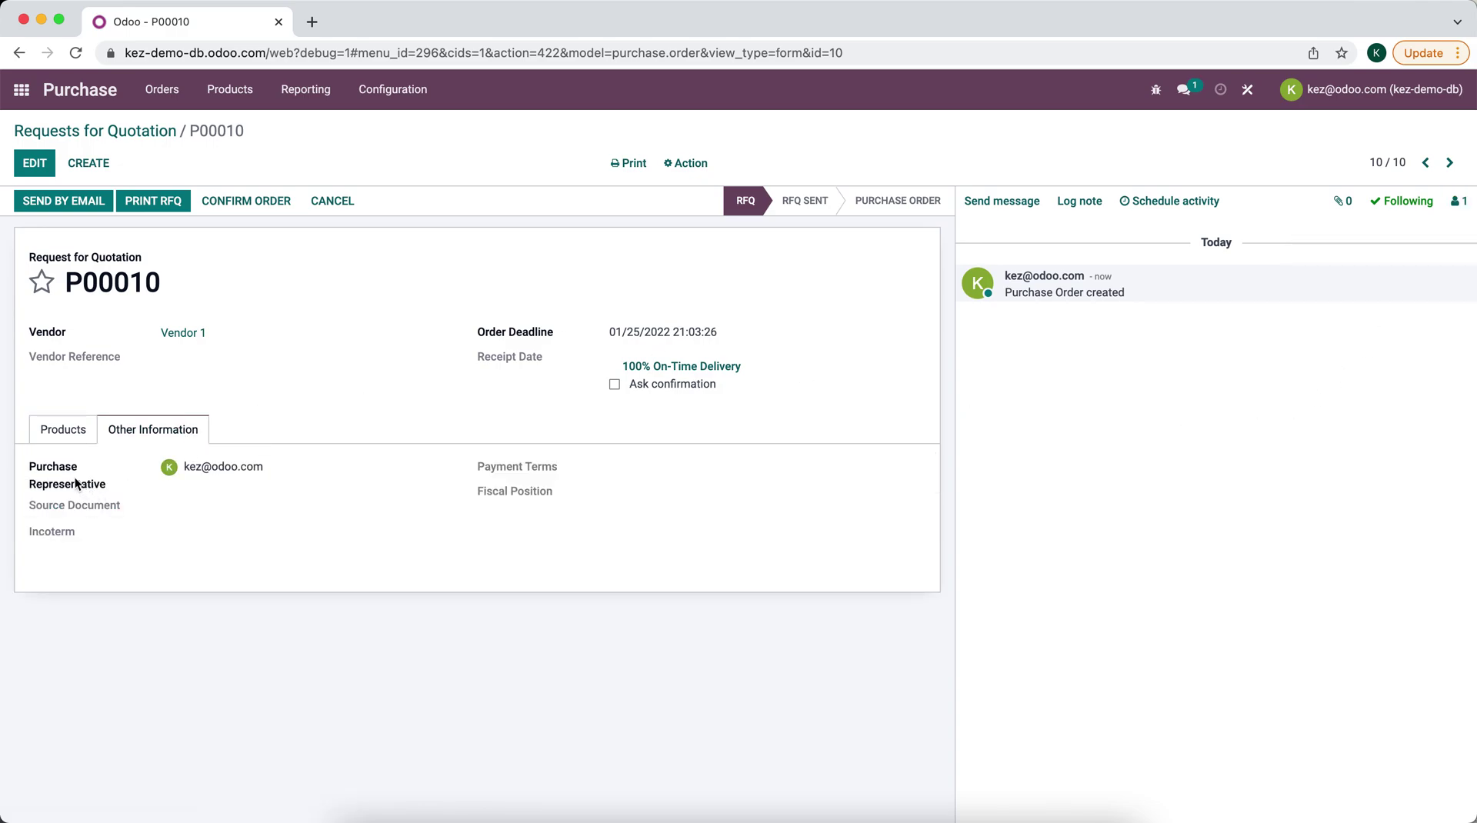
pyautogui.click(1461, 215)
# Step: Confirm P00010 as a purchase order and verify Vendor 1 now appears among its followers
pyautogui.click(1183, 511)
pyautogui.click(266, 199)
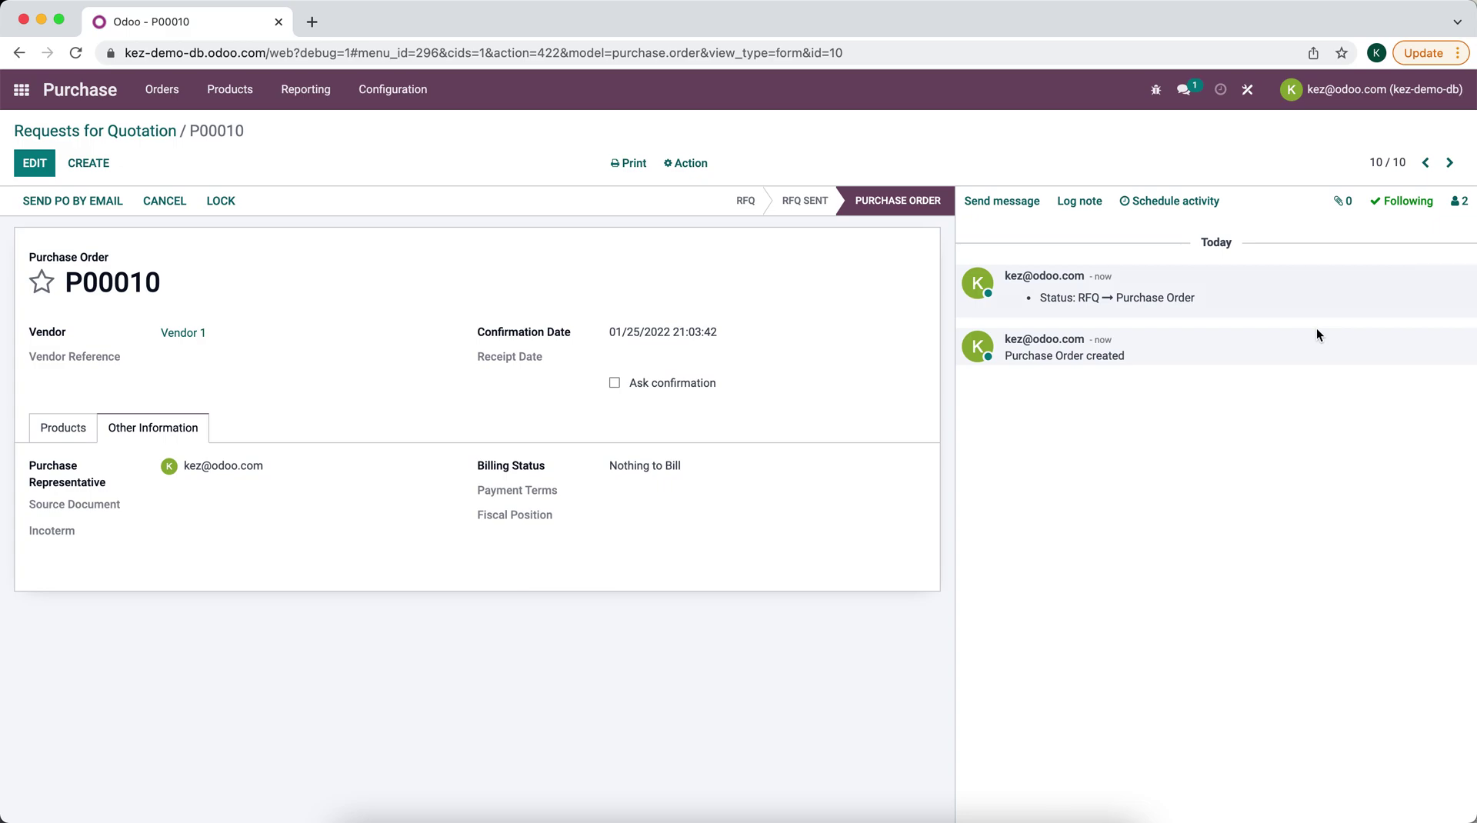
pyautogui.click(1444, 214)
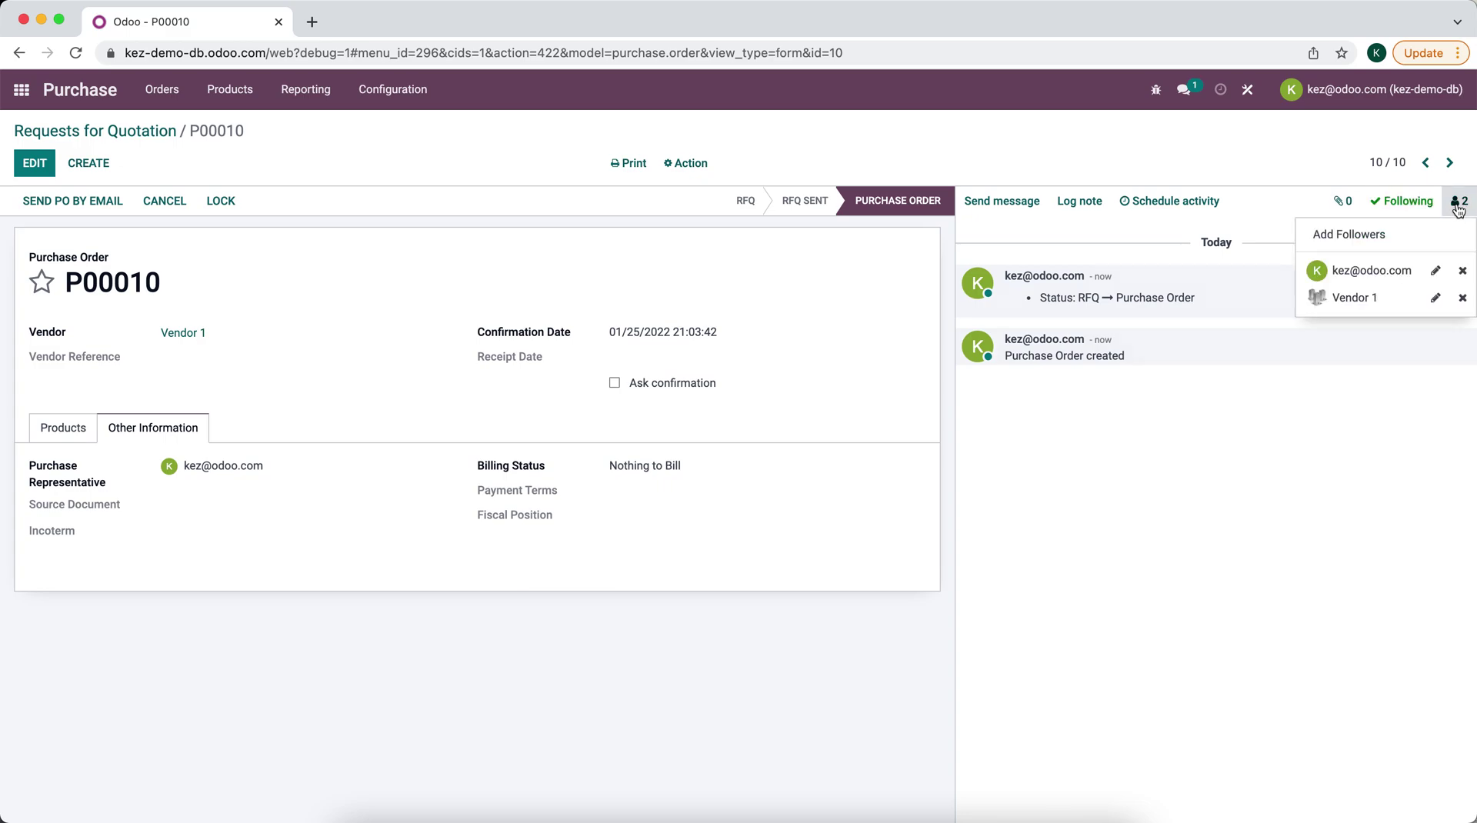
pyautogui.click(1263, 449)
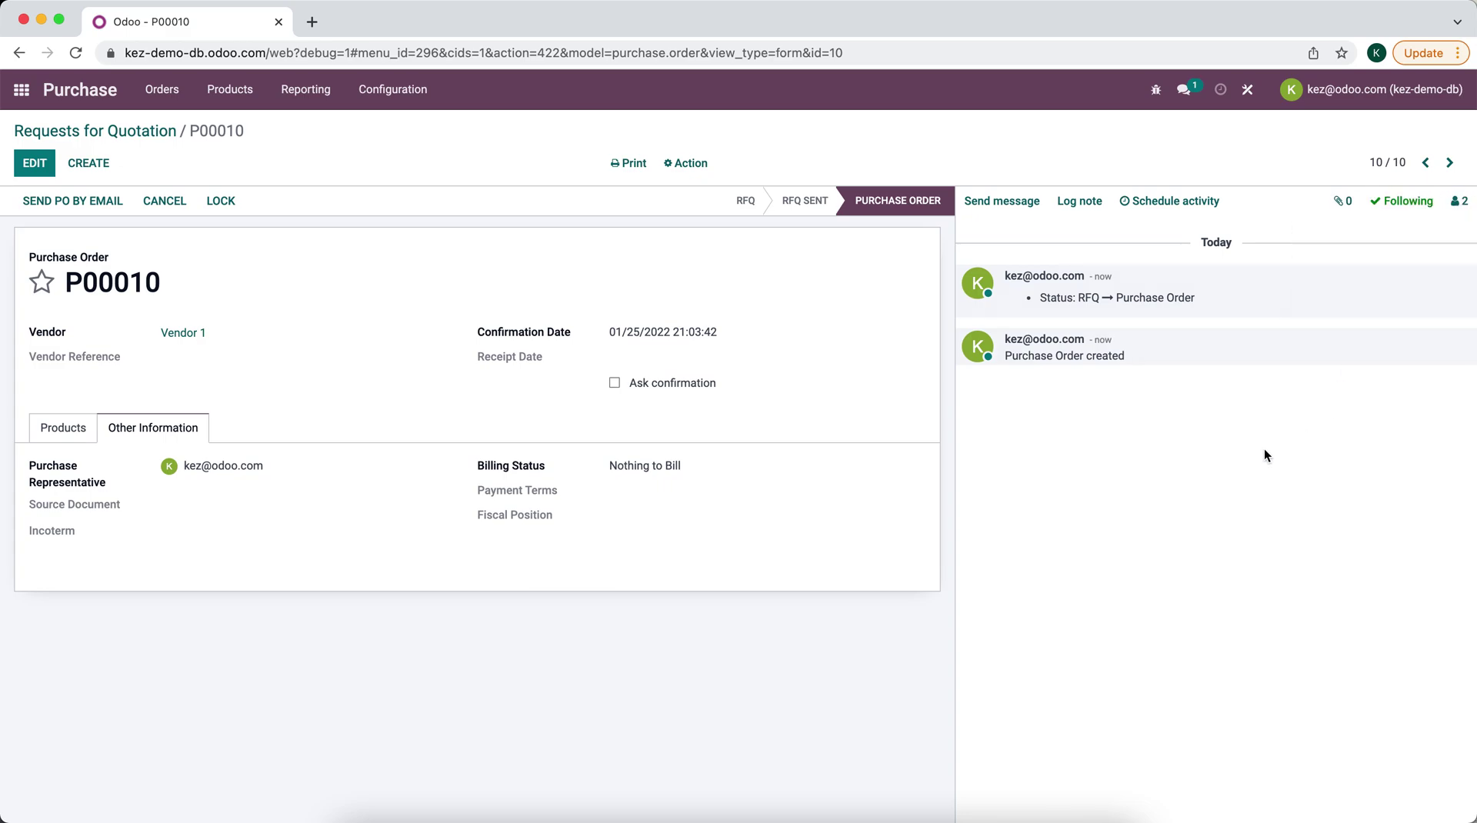
pyautogui.click(1468, 206)
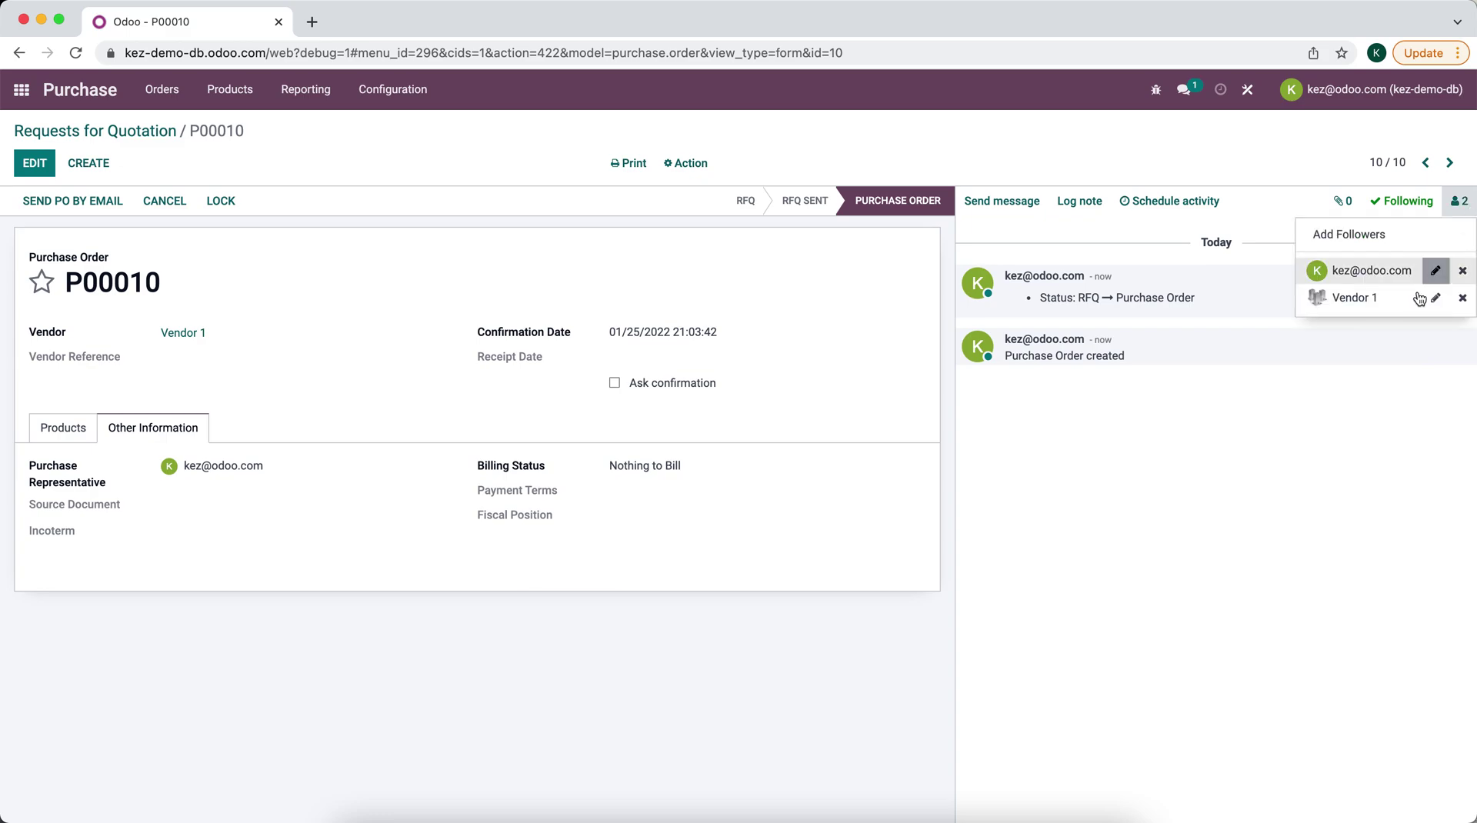
pyautogui.click(1328, 386)
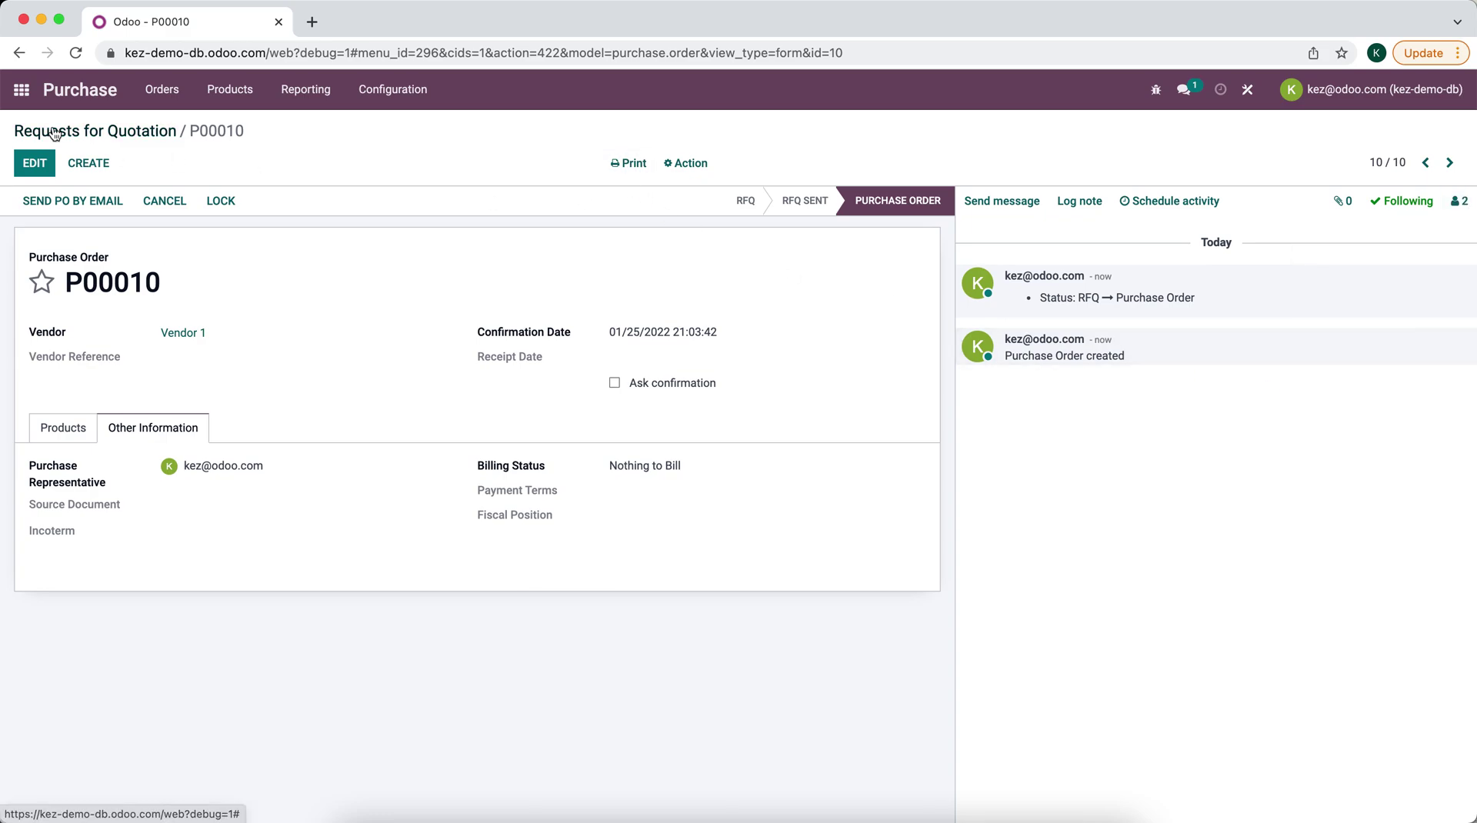
# Step: Create a new automated action named 'Remove Vendor as Follower' from the Automated Actions list
pyautogui.click(22, 92)
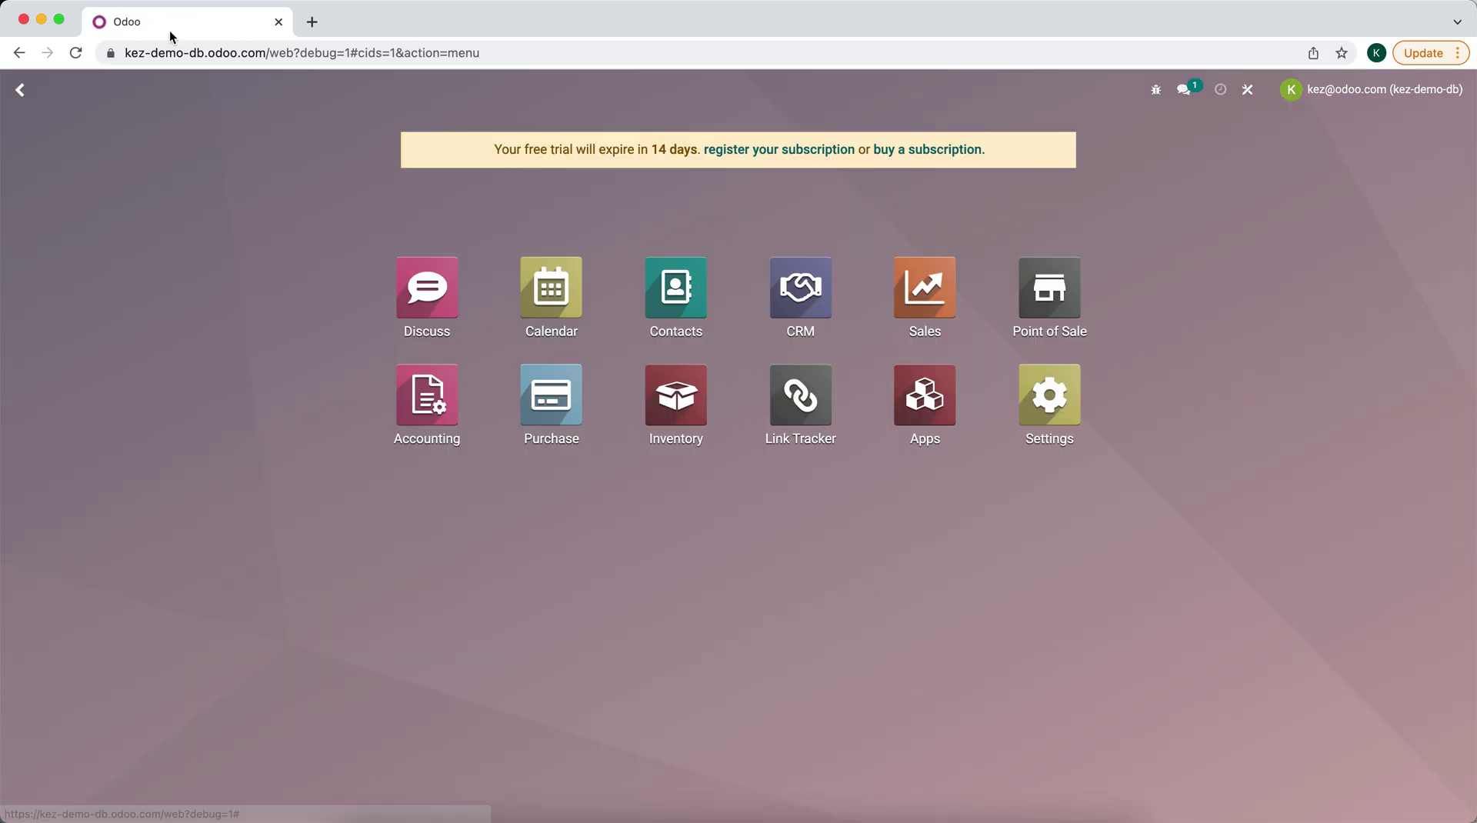
pyautogui.write('auto')
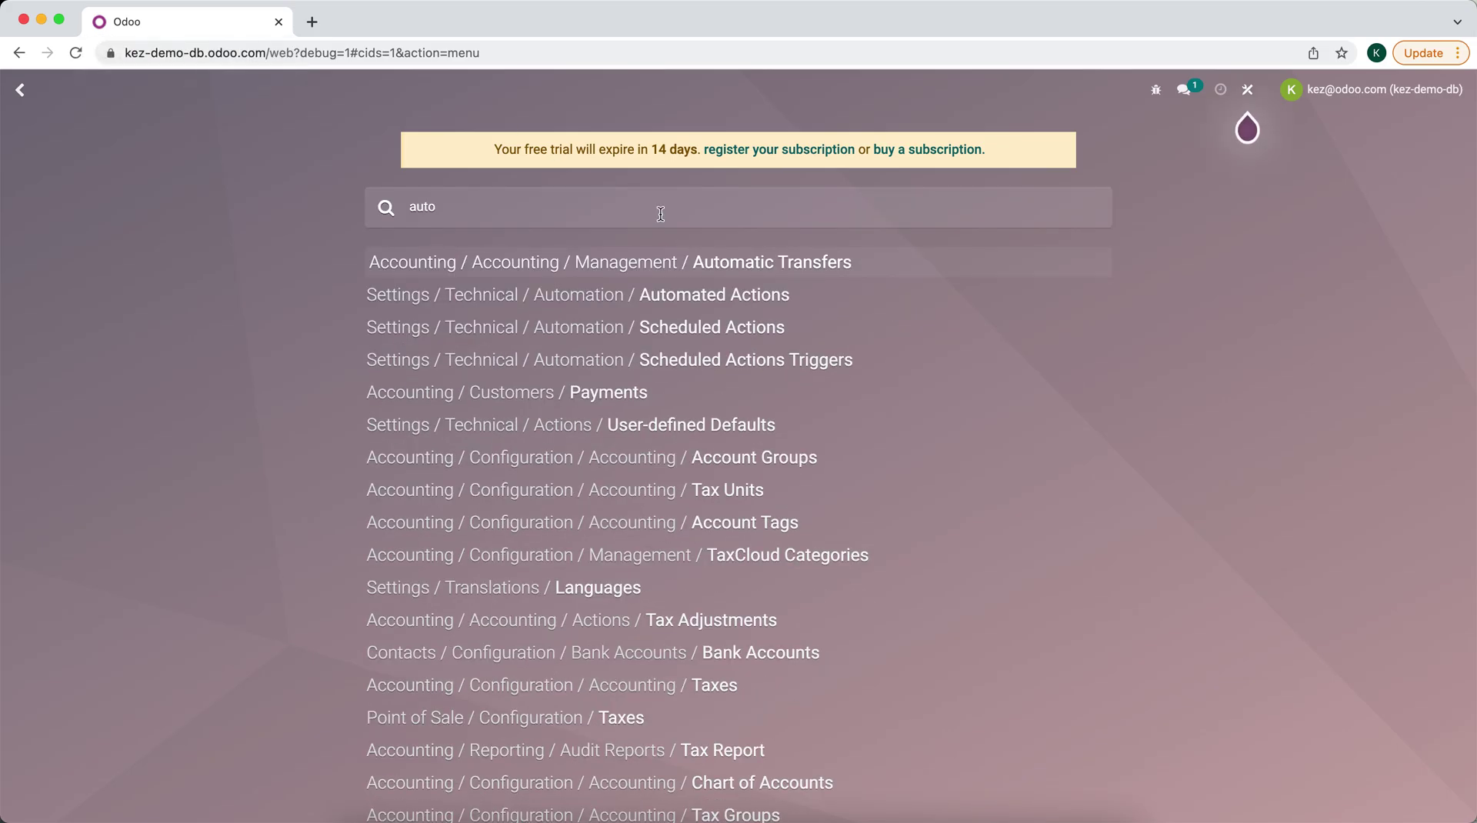
pyautogui.click(653, 294)
pyautogui.click(54, 177)
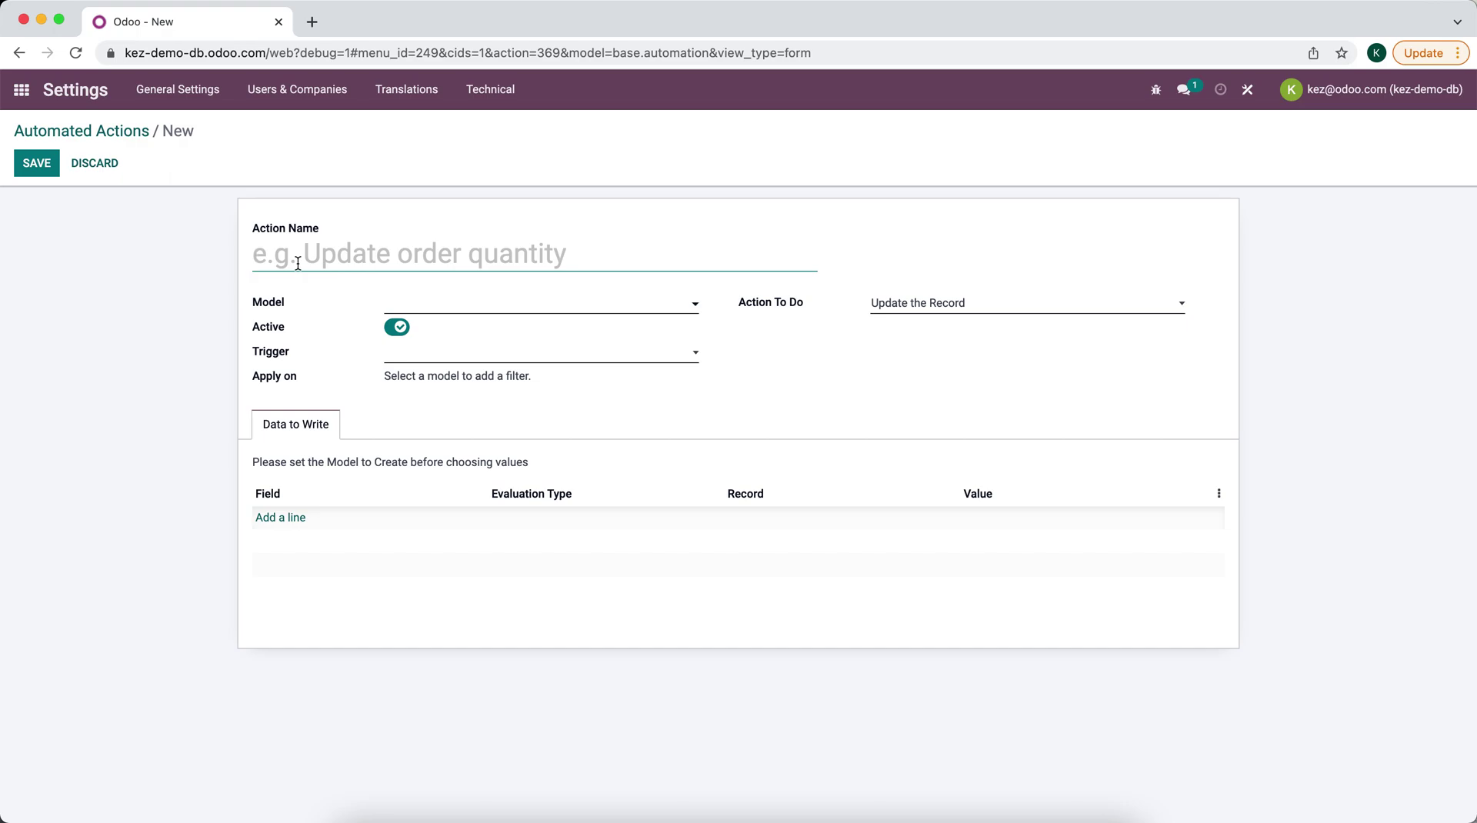
pyautogui.write('Remove Ven')
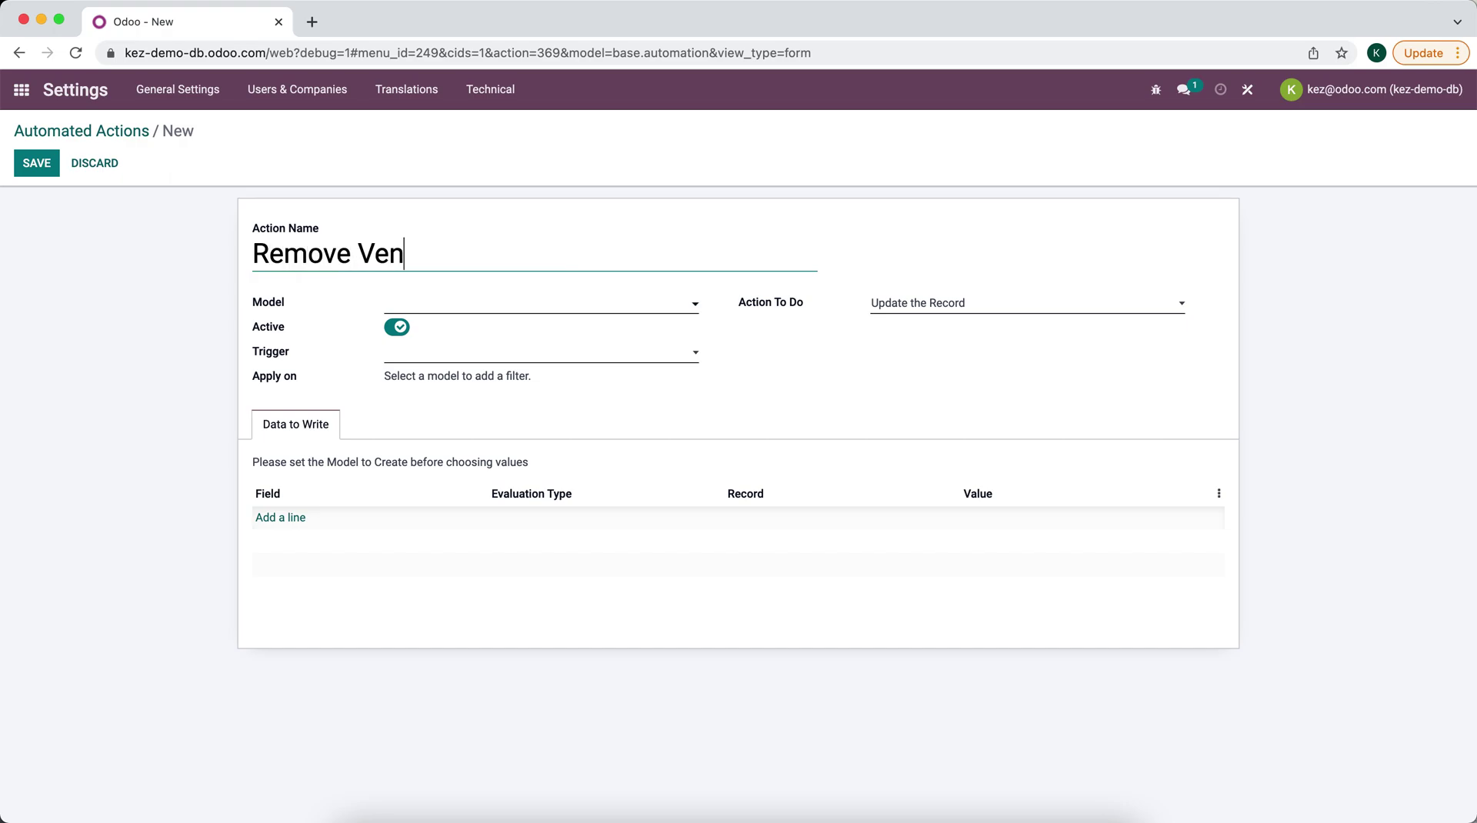
pyautogui.write('dor as Followe')
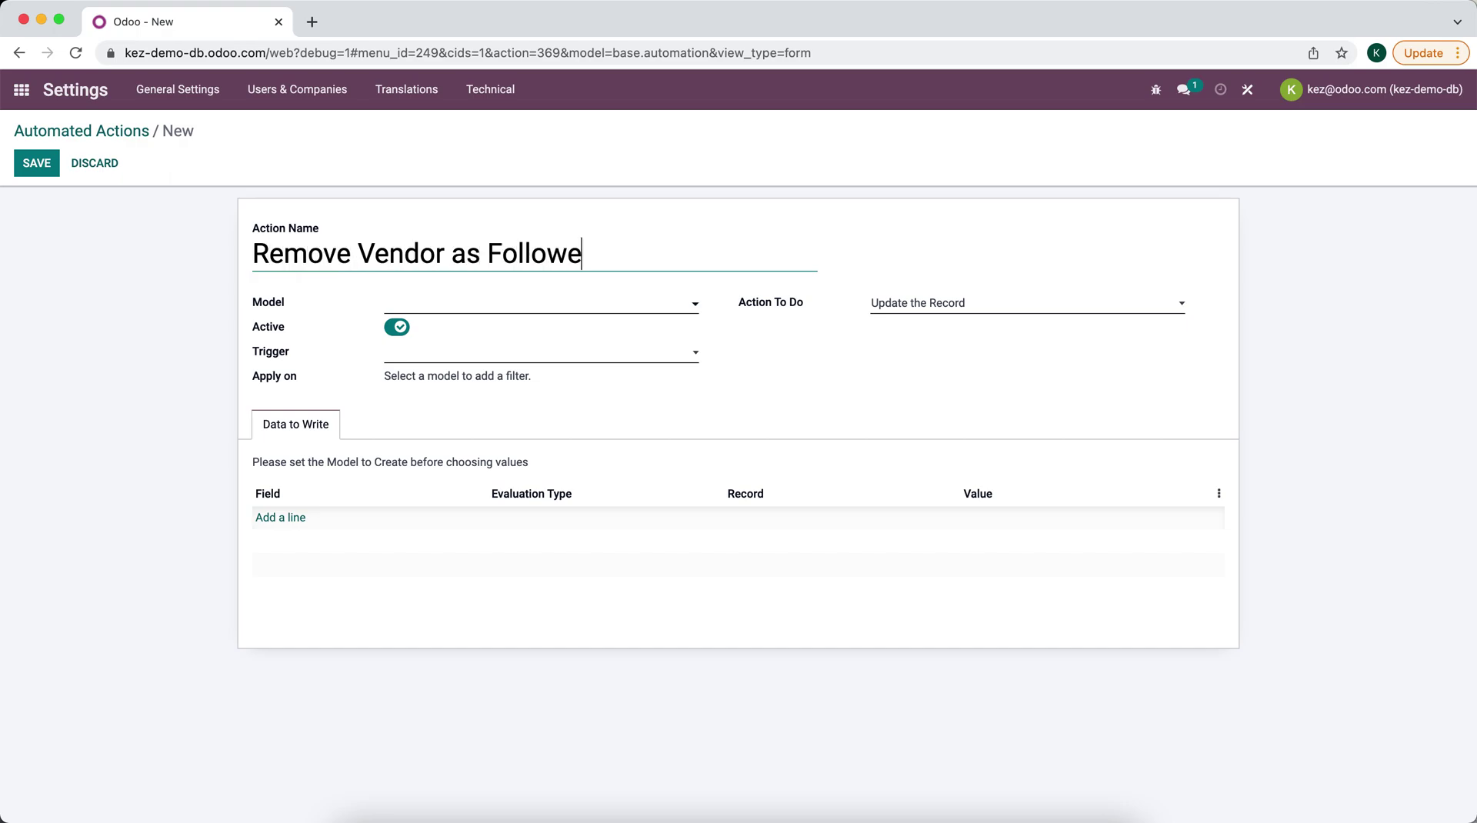
pyautogui.write('r')
# Step: Set model to Purchase Order, trigger On Creation & Update, and action Execute Python Code
pyautogui.click(400, 303)
pyautogui.write('purcha')
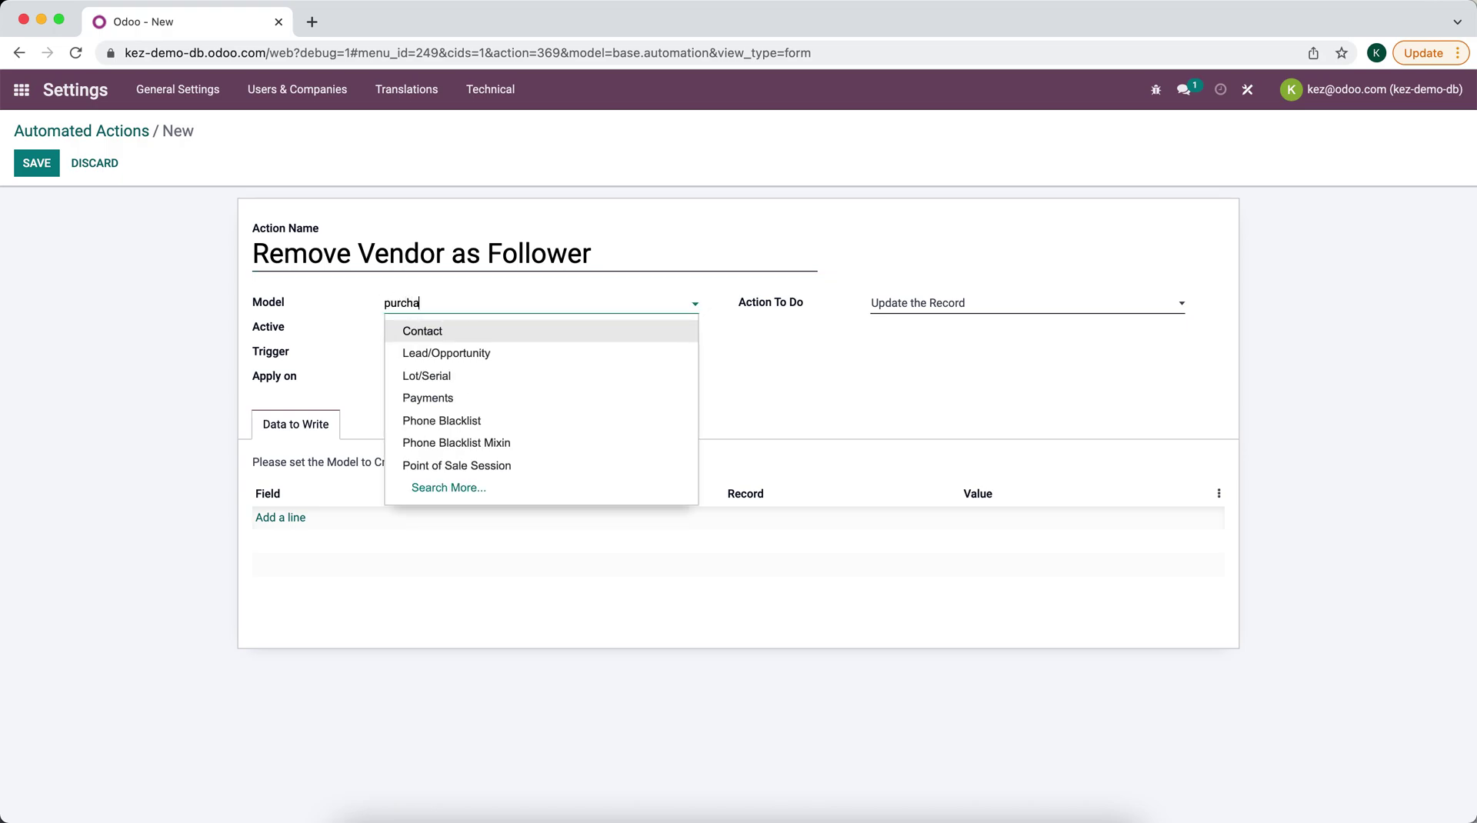
pyautogui.write('se')
pyautogui.click(512, 339)
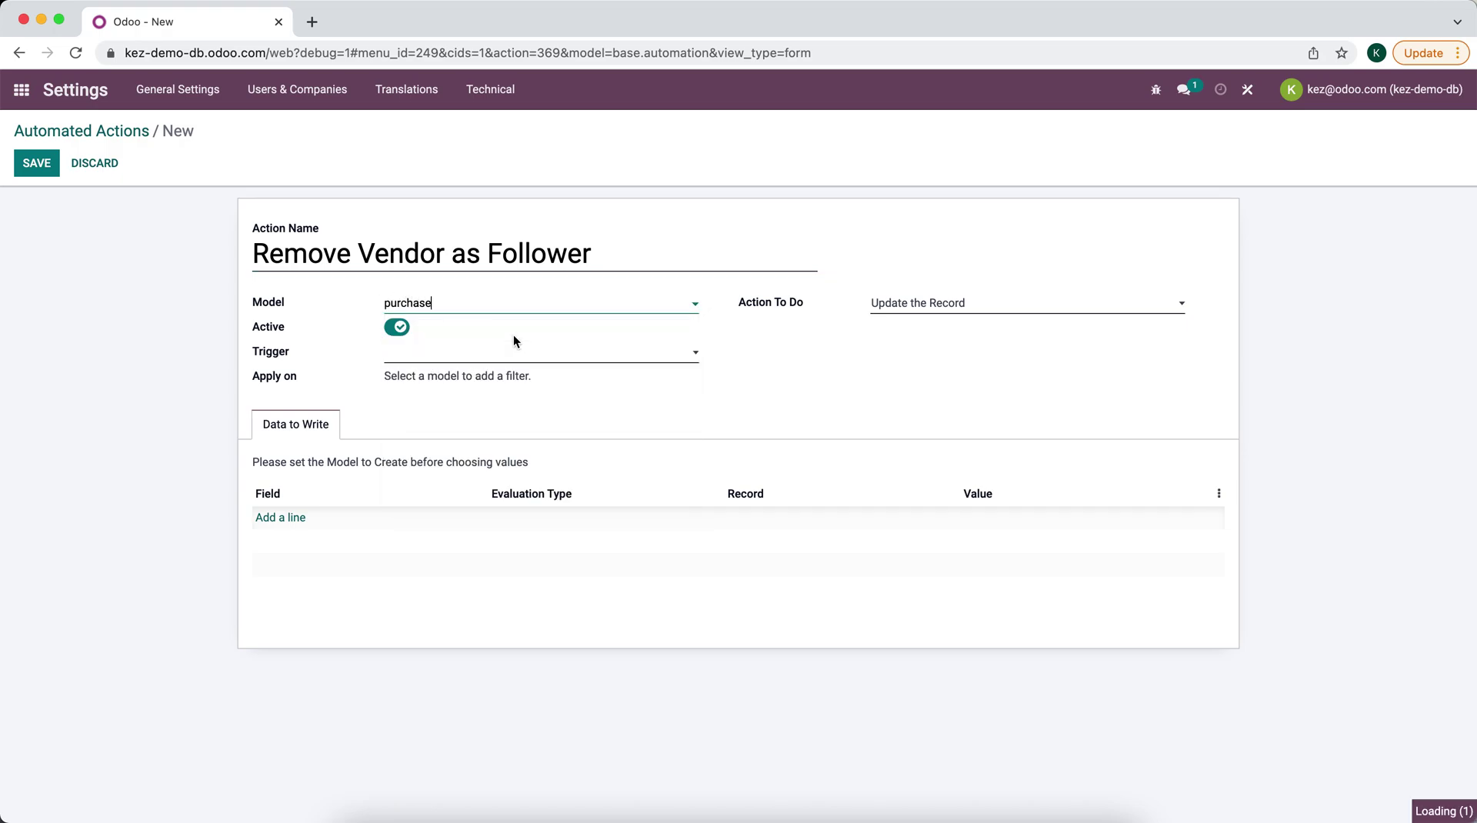
pyautogui.click(493, 354)
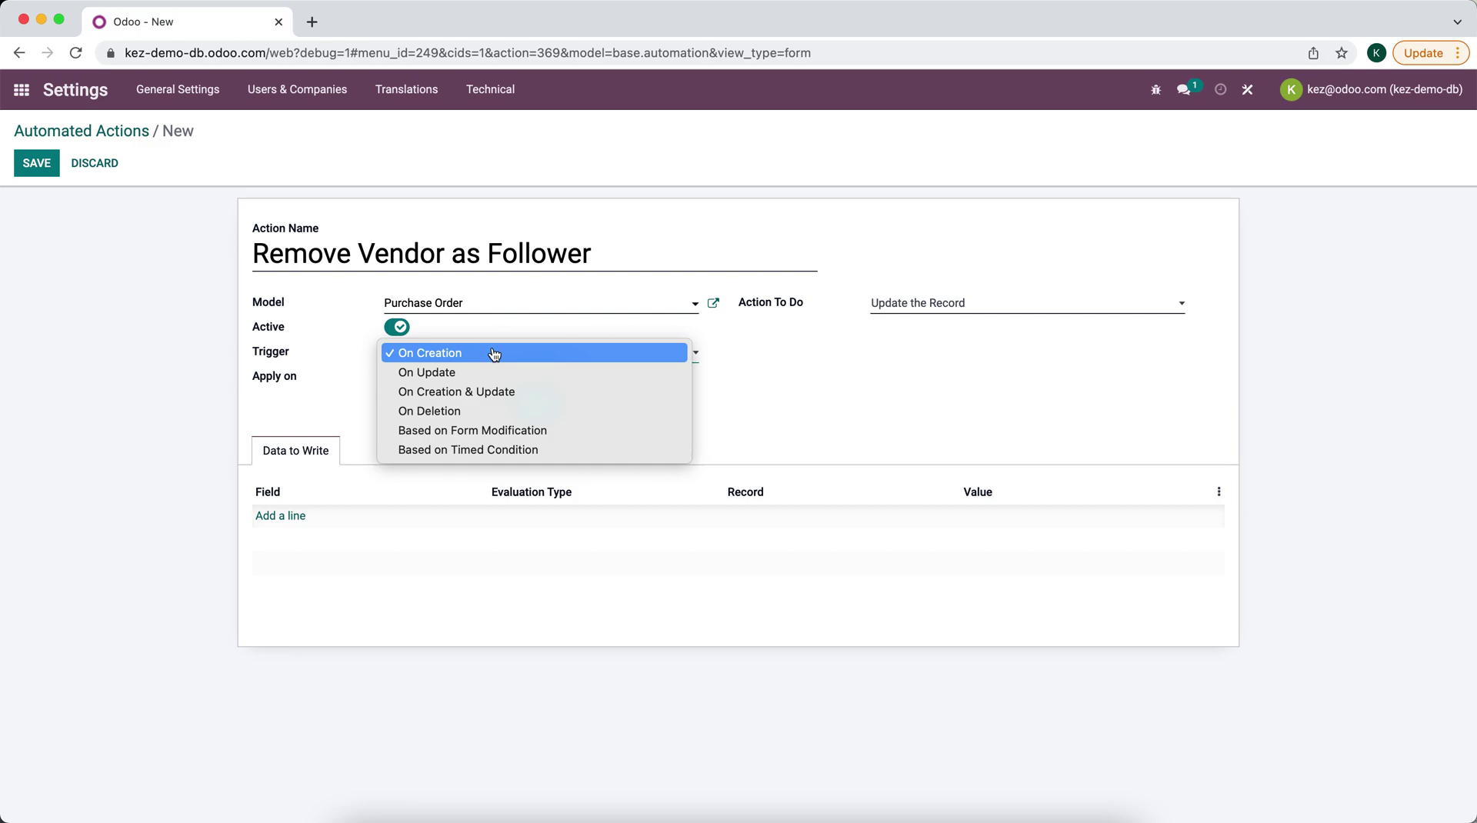
pyautogui.click(494, 393)
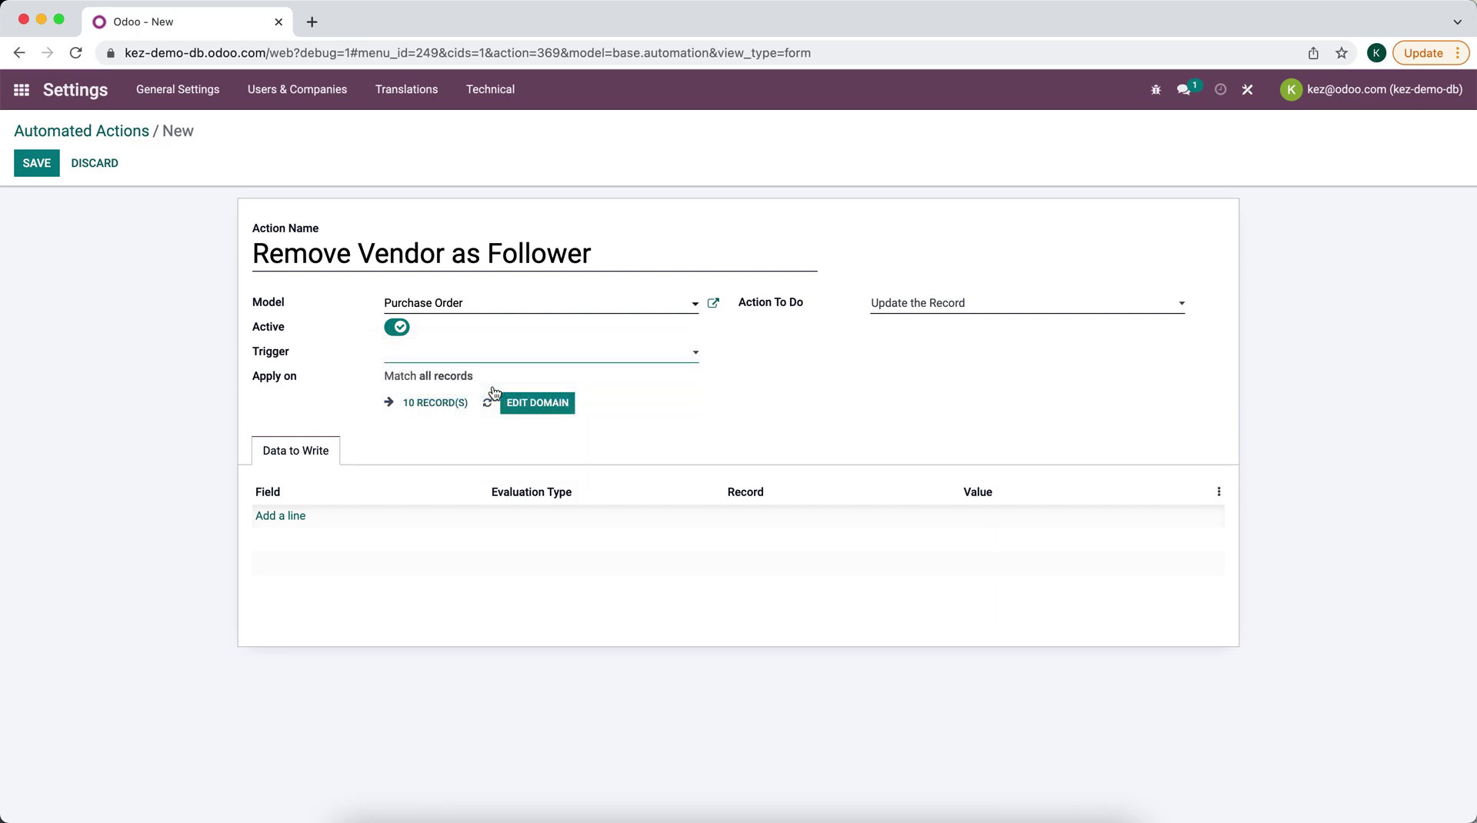
pyautogui.click(942, 303)
pyautogui.click(946, 303)
pyautogui.click(602, 637)
# Step: Replace the template with follower-removal code that sets vendor to record.partner_id.id
pyautogui.hotkey('ctrl', 'a')
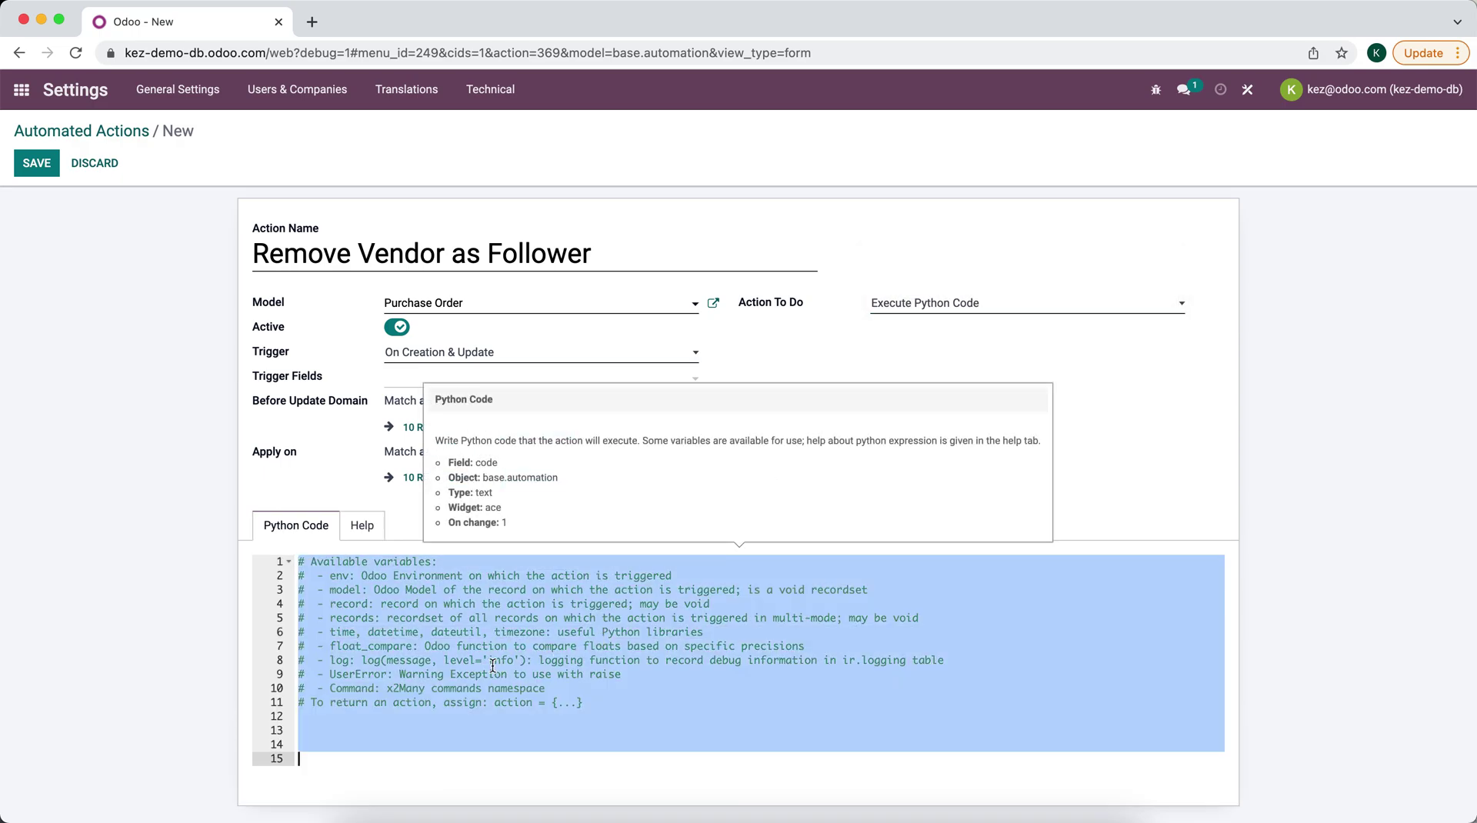
pyautogui.write('vendor = record.partner_id.id if vendor:   for follower in record.message_follower_ids:     if follower.partner_id.id == vendor:       follower.unlink()')
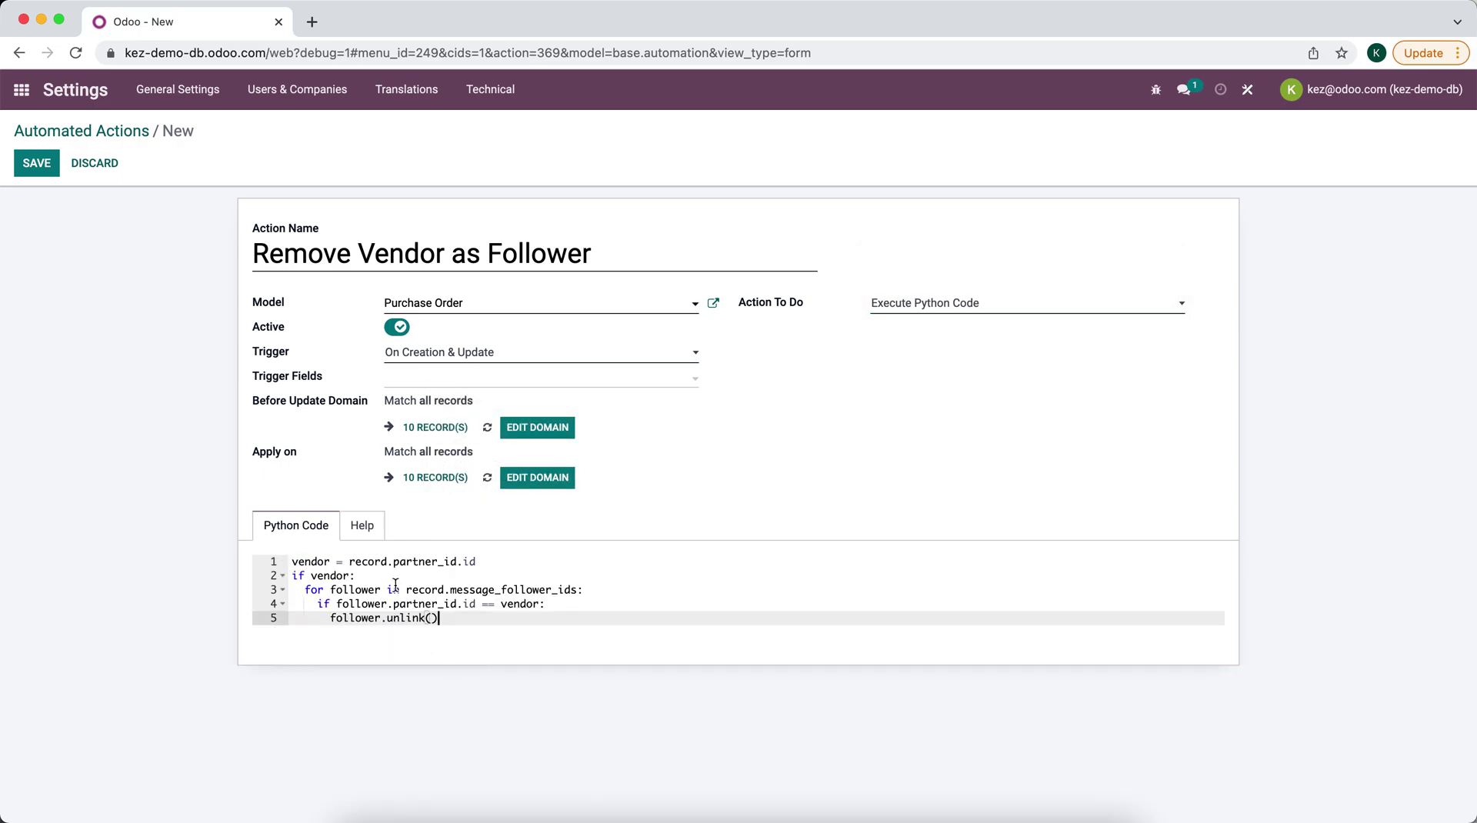
pyautogui.click(395, 589)
pyautogui.doubleClick(322, 562)
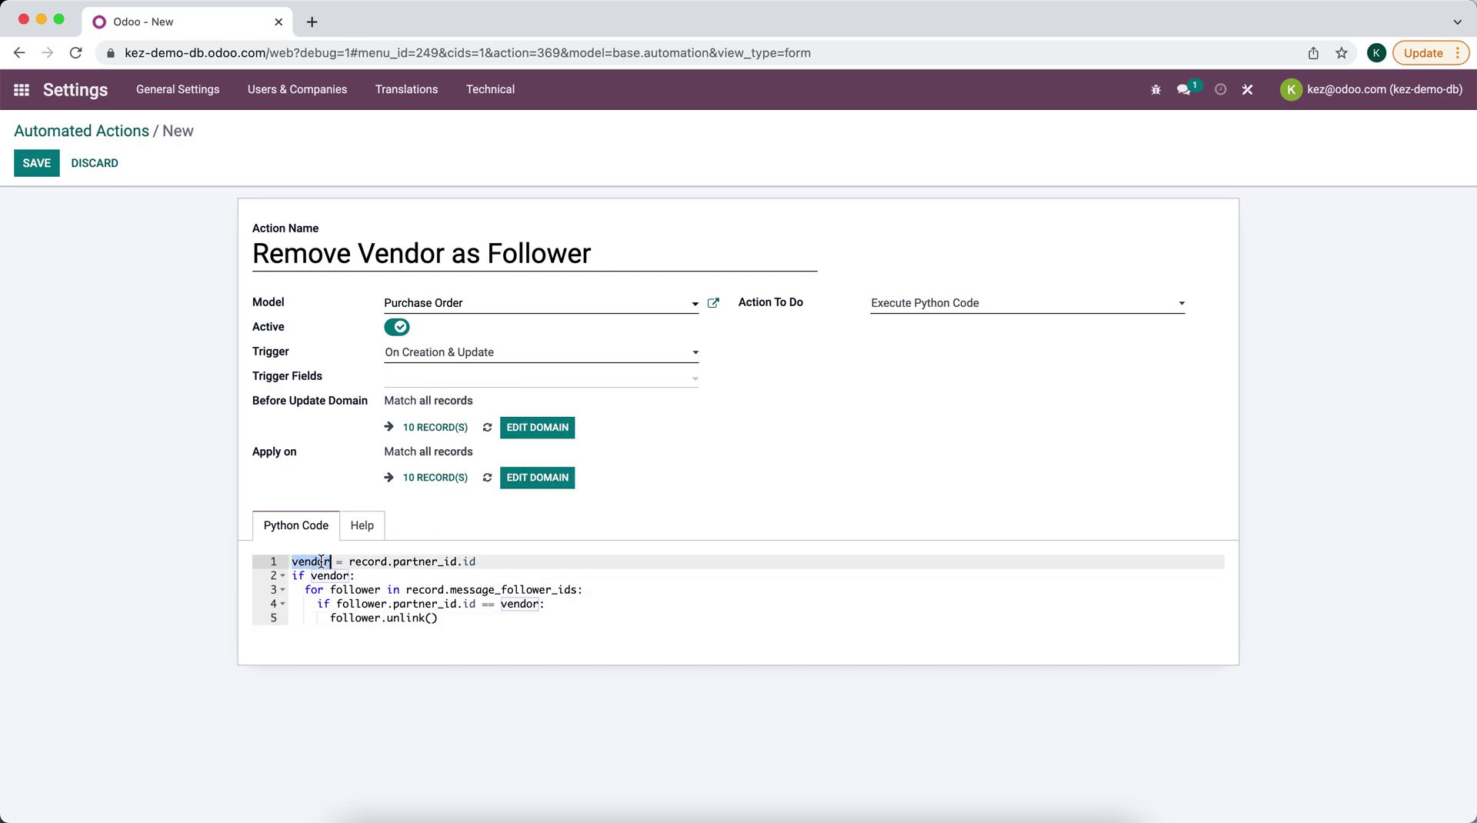
pyautogui.moveTo(350, 562); pyautogui.dragTo(478, 562)
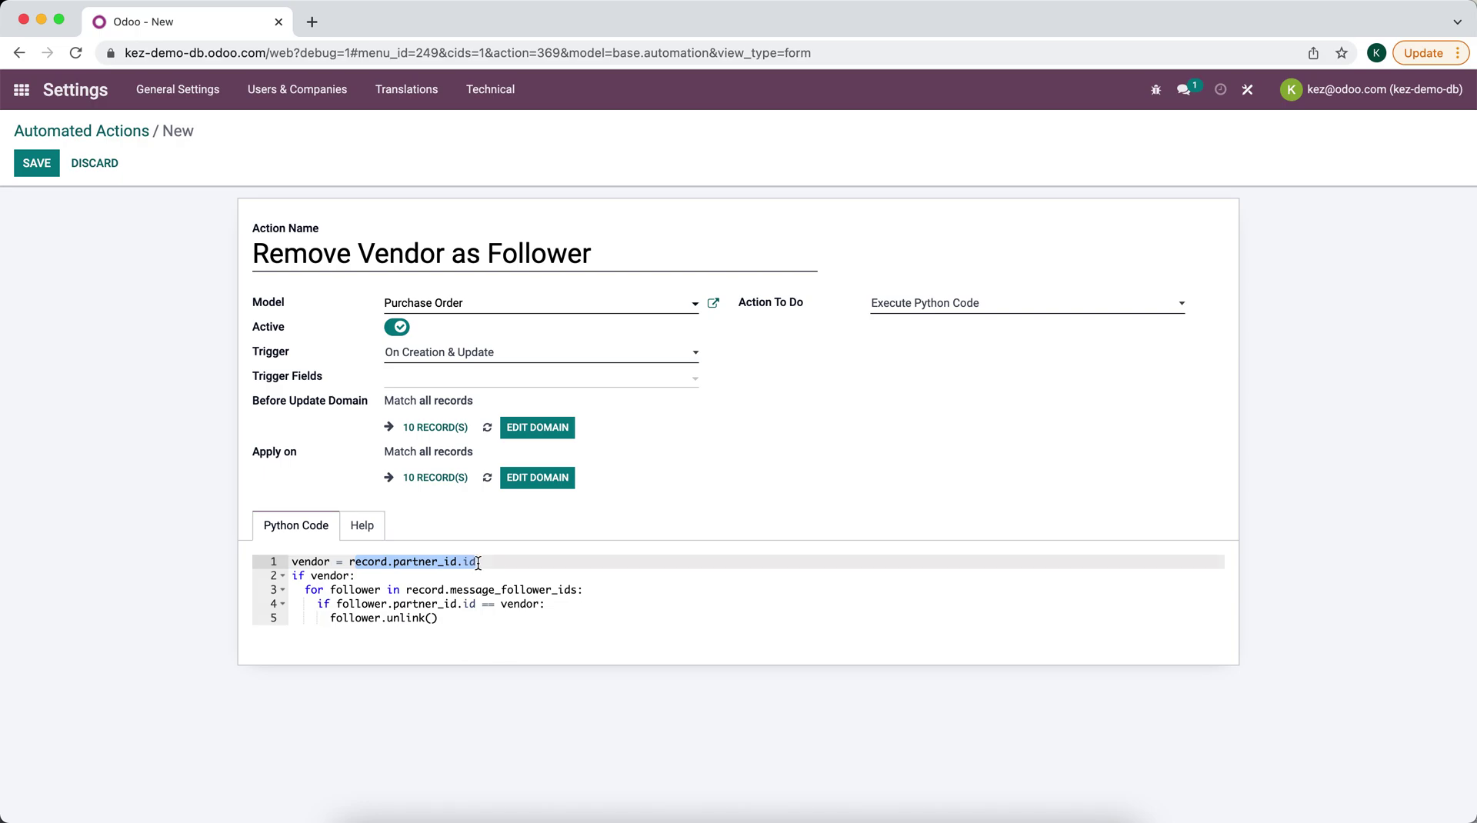
pyautogui.click(357, 575)
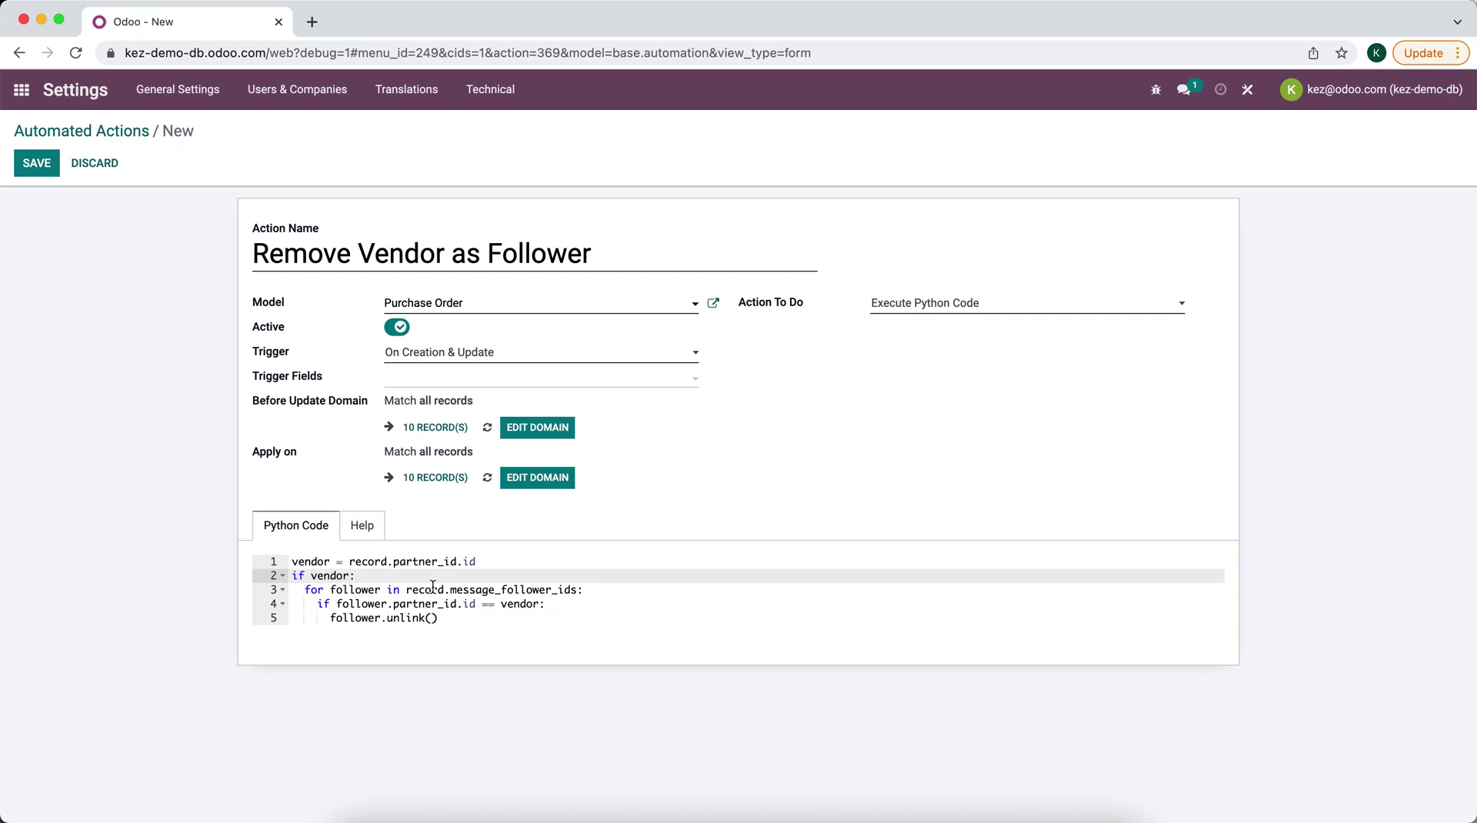
# Step: Review the loop unlinking followers whose partner matches the vendor, then save the action
pyautogui.moveTo(420, 591); pyautogui.dragTo(582, 594)
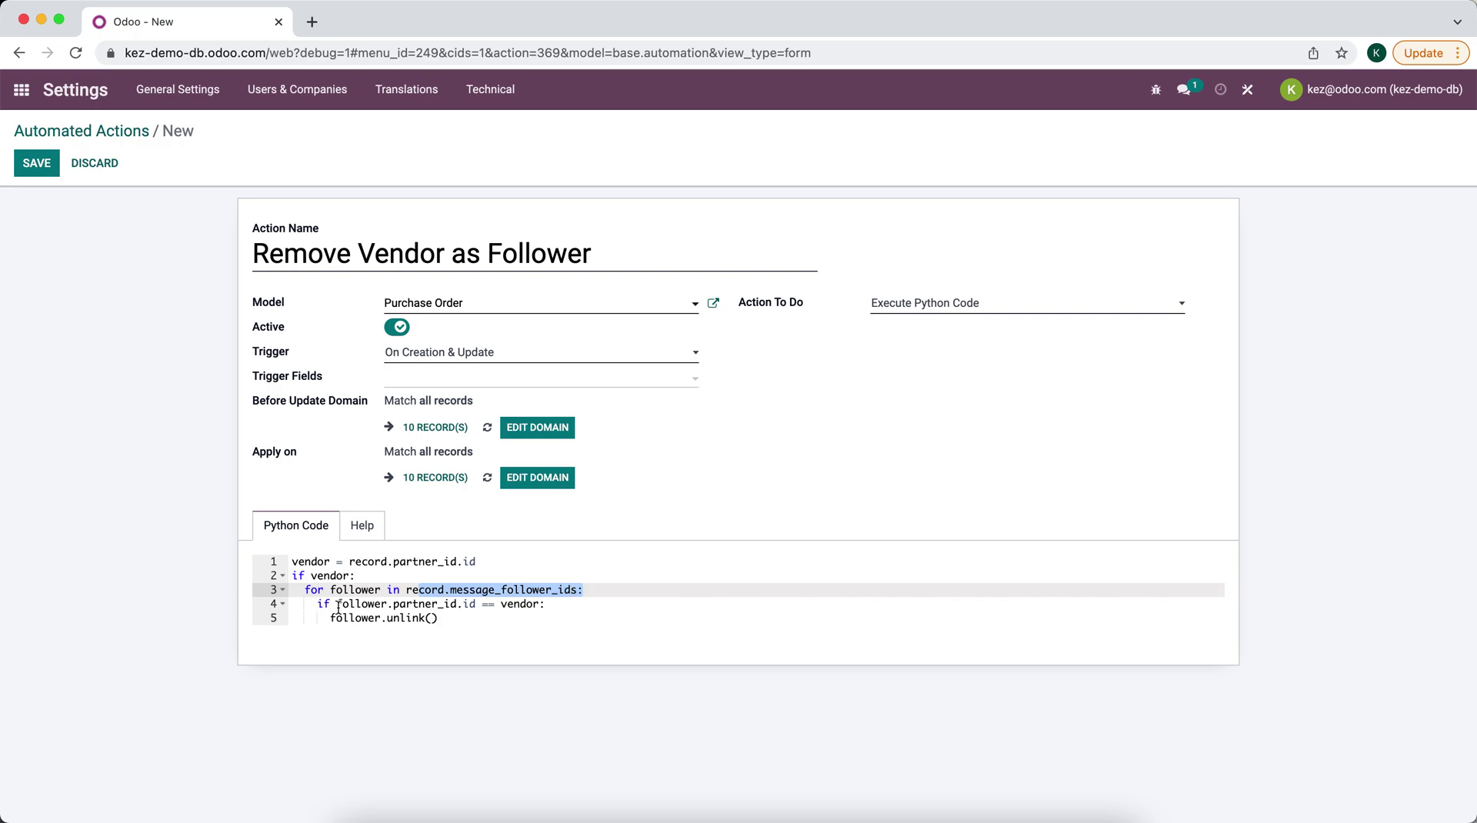
pyautogui.moveTo(355, 604); pyautogui.dragTo(472, 609)
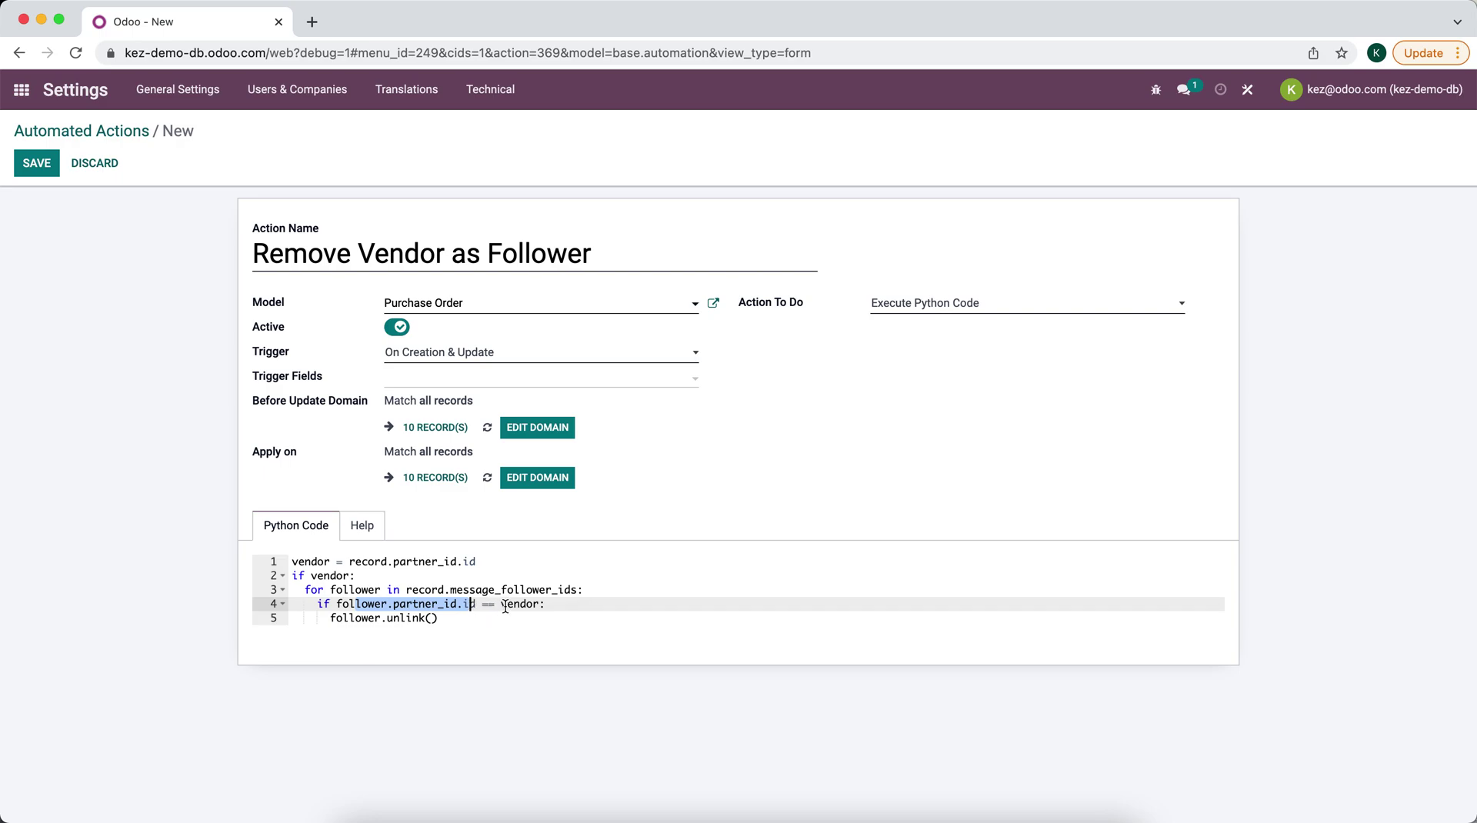
pyautogui.doubleClick(505, 606)
pyautogui.doubleClick(367, 561)
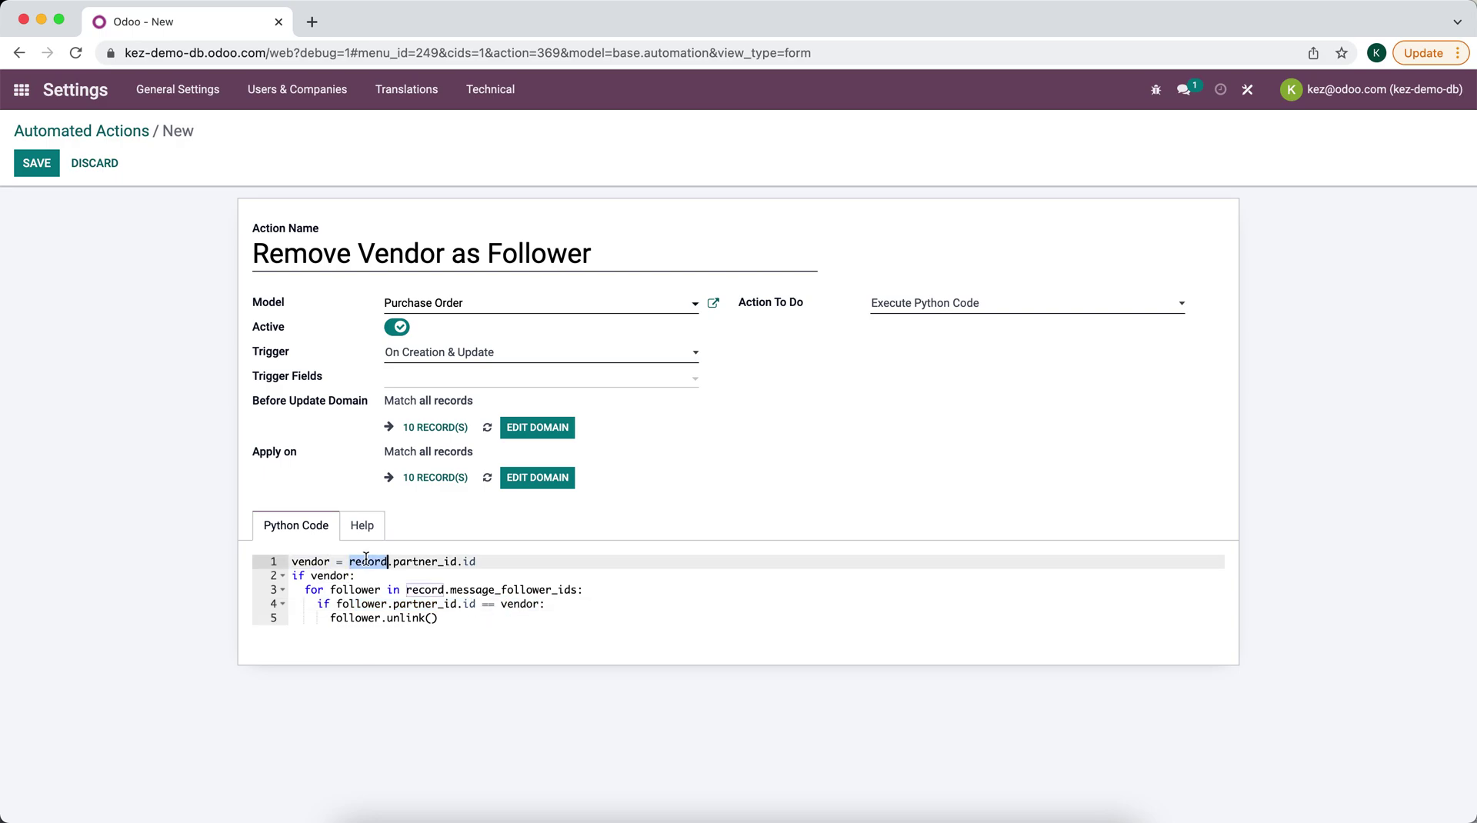
pyautogui.doubleClick(383, 602)
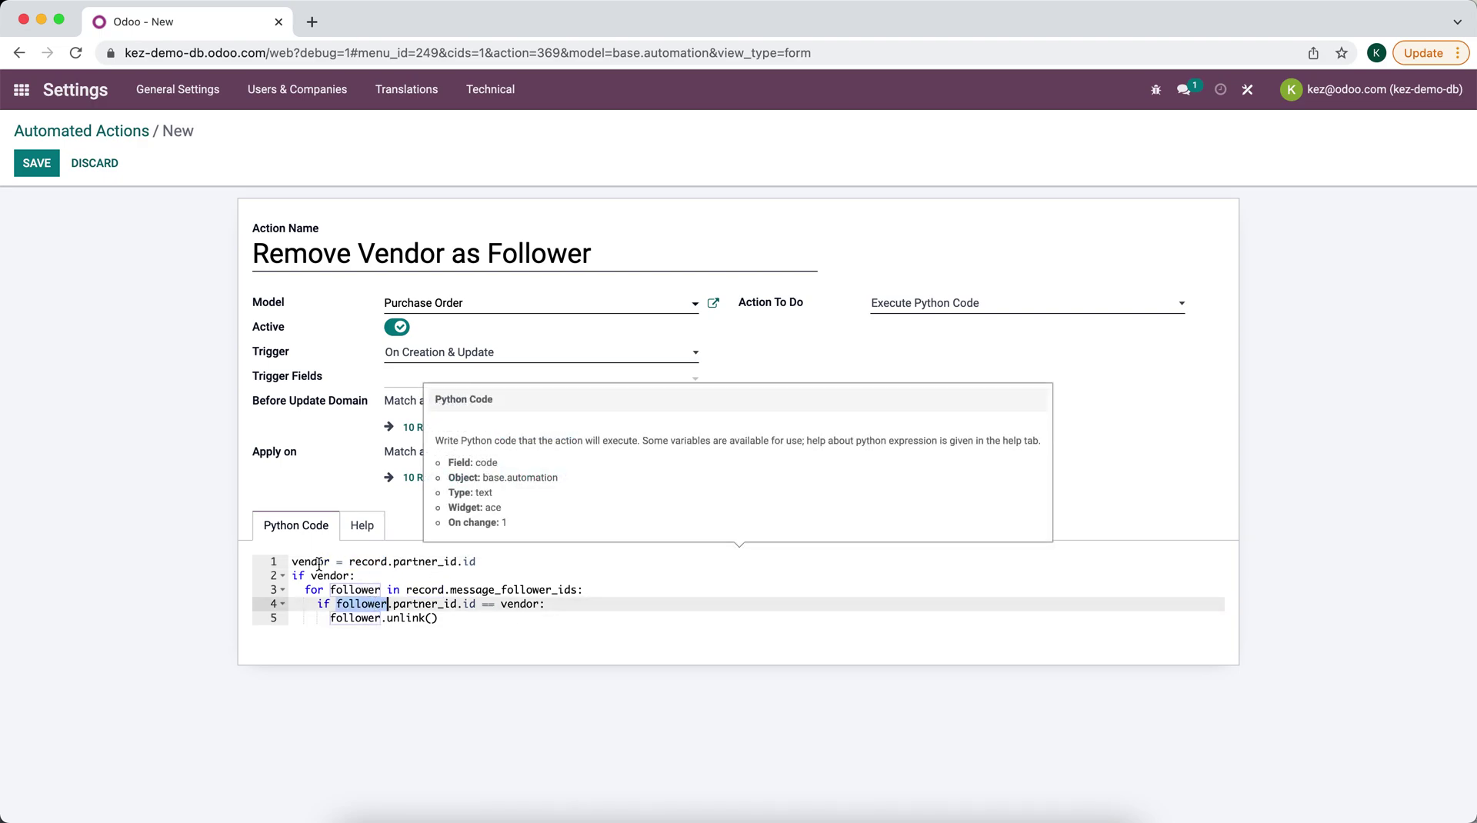
pyautogui.click(382, 618)
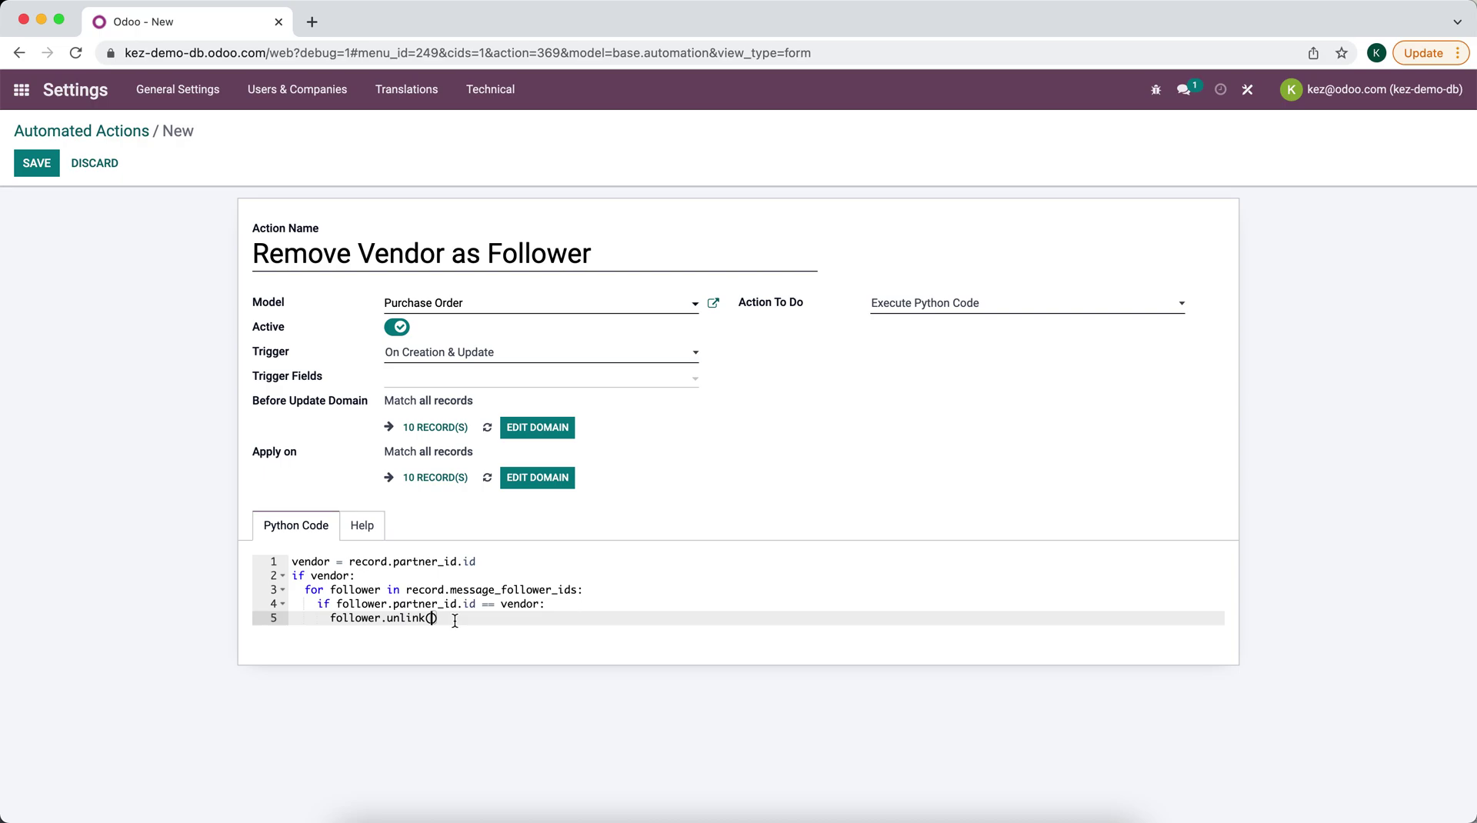
pyautogui.click(38, 164)
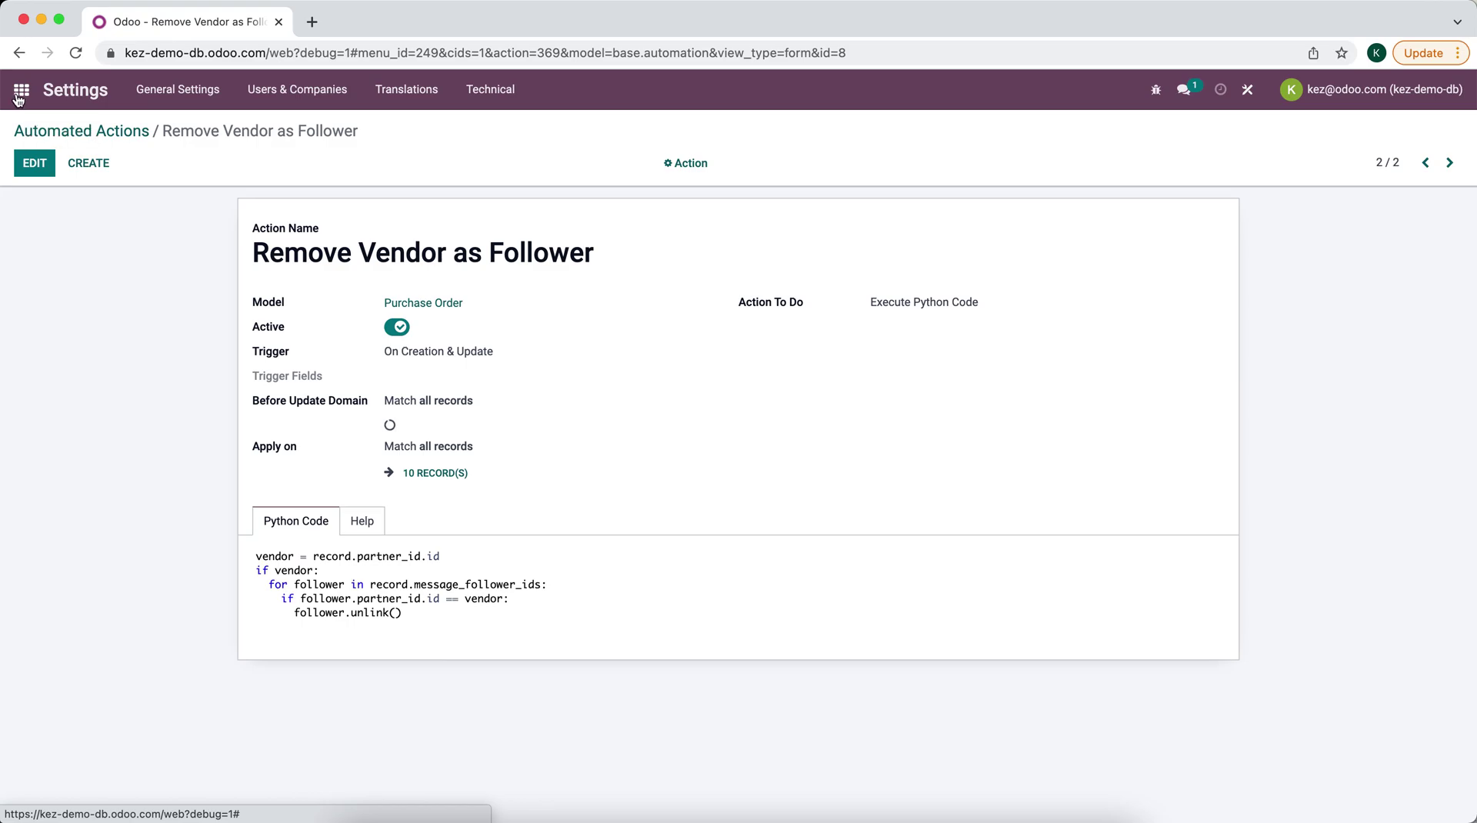
# Step: Create and save quotation P00011 for Vendor 1 with one Product 1 line totalling $5.75
pyautogui.click(20, 93)
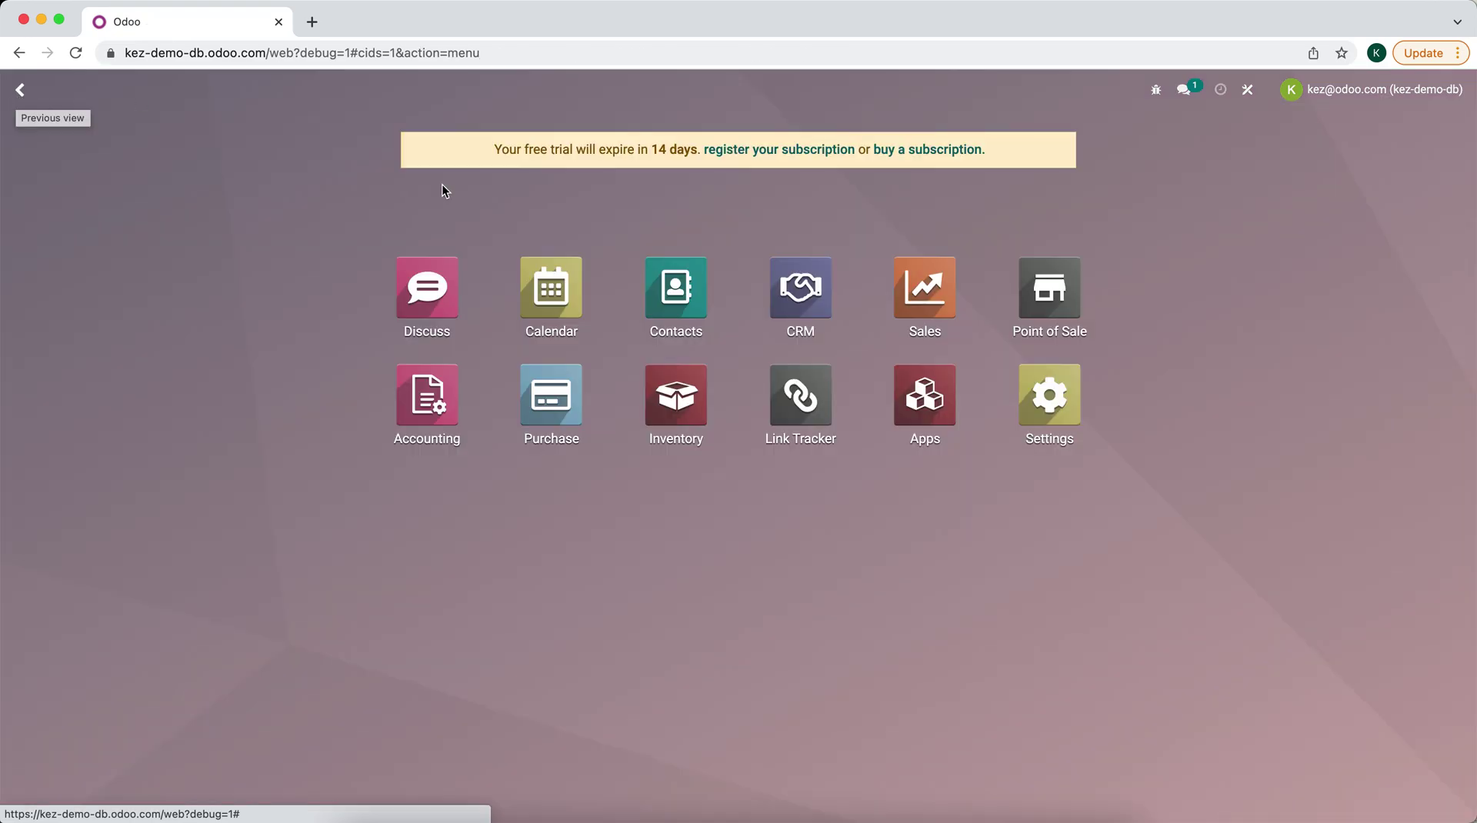
pyautogui.click(551, 397)
pyautogui.click(44, 163)
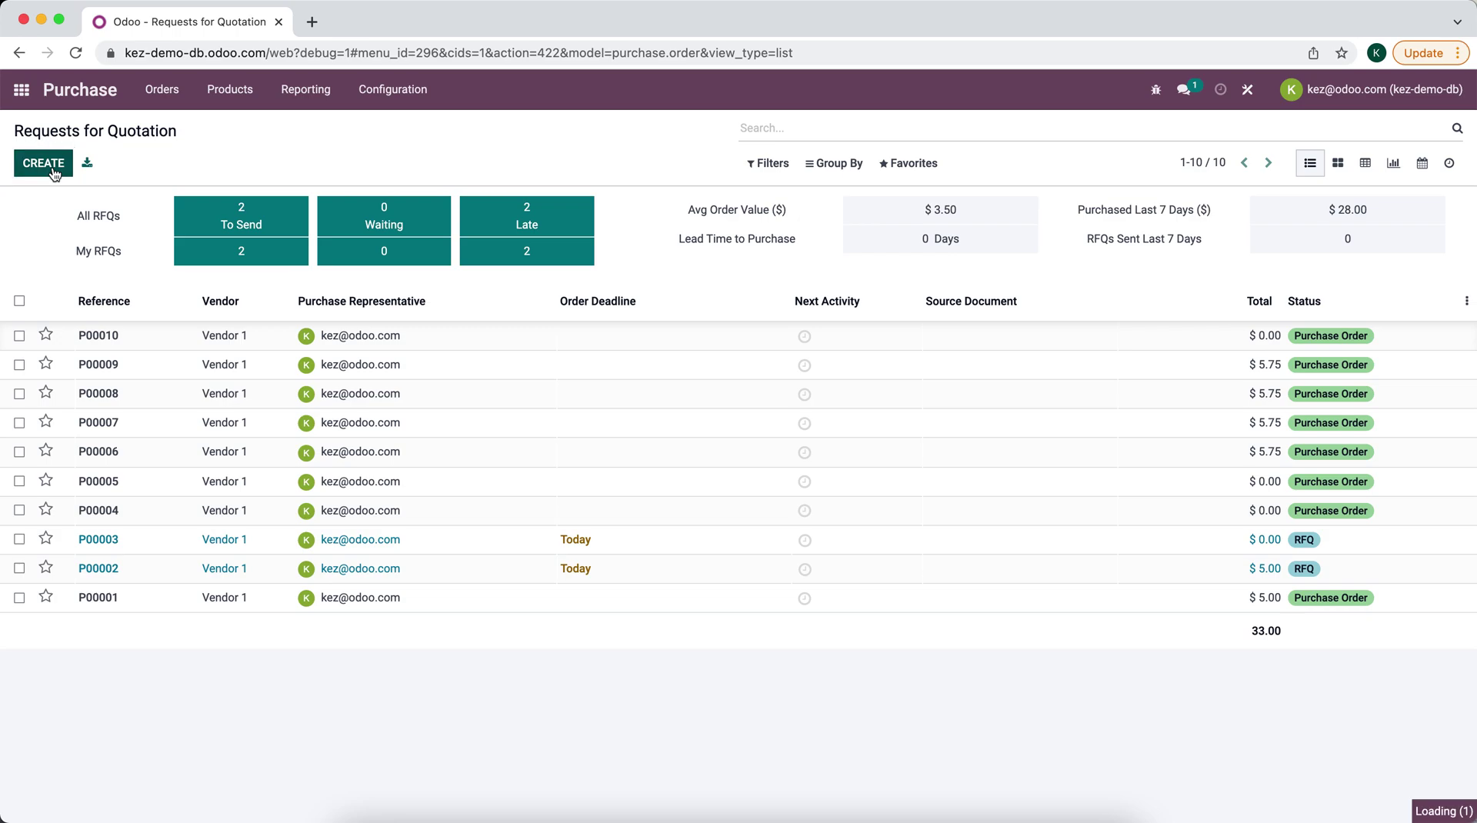
pyautogui.click(246, 332)
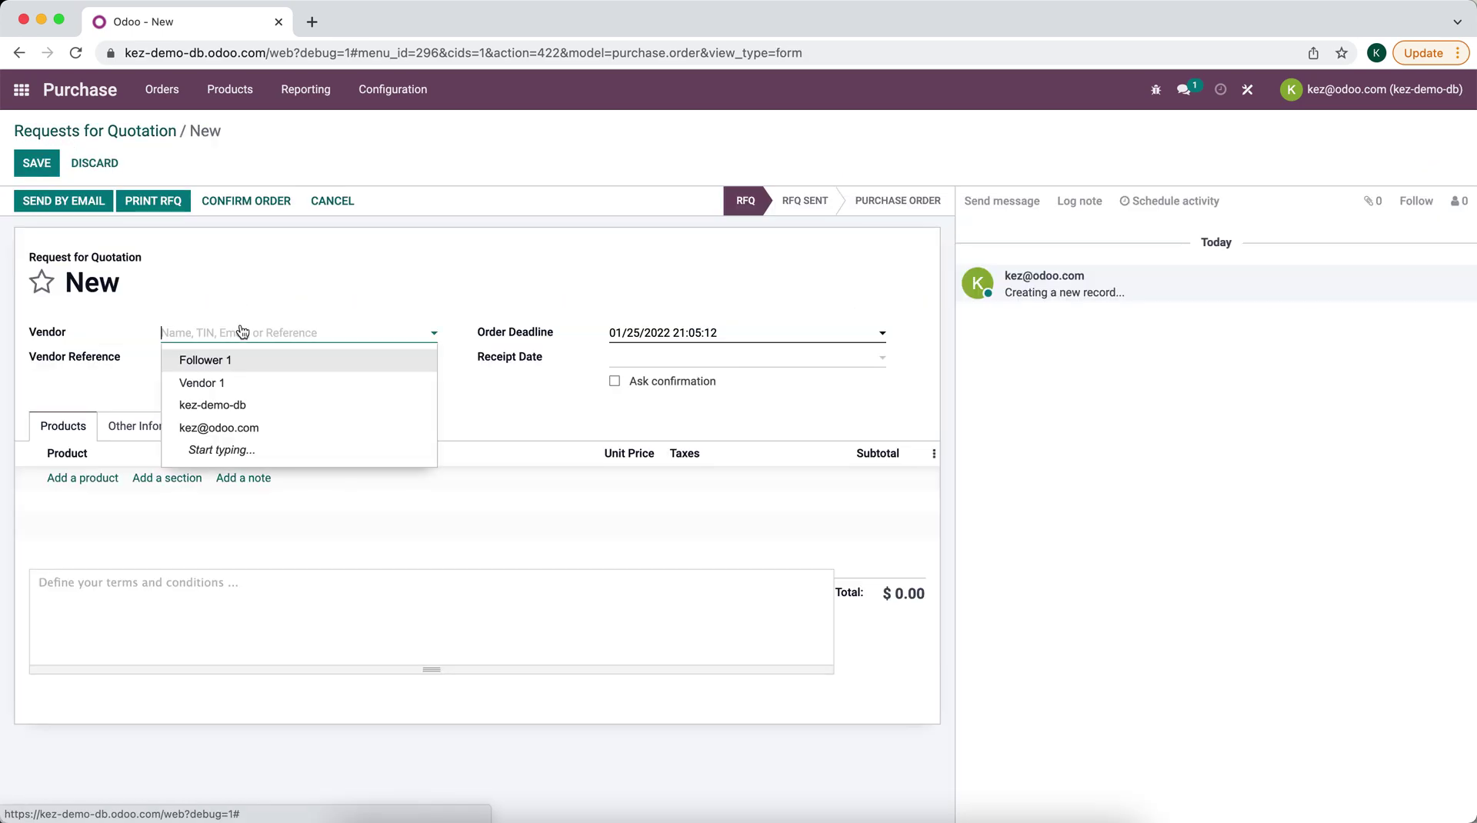
pyautogui.click(230, 386)
pyautogui.click(82, 478)
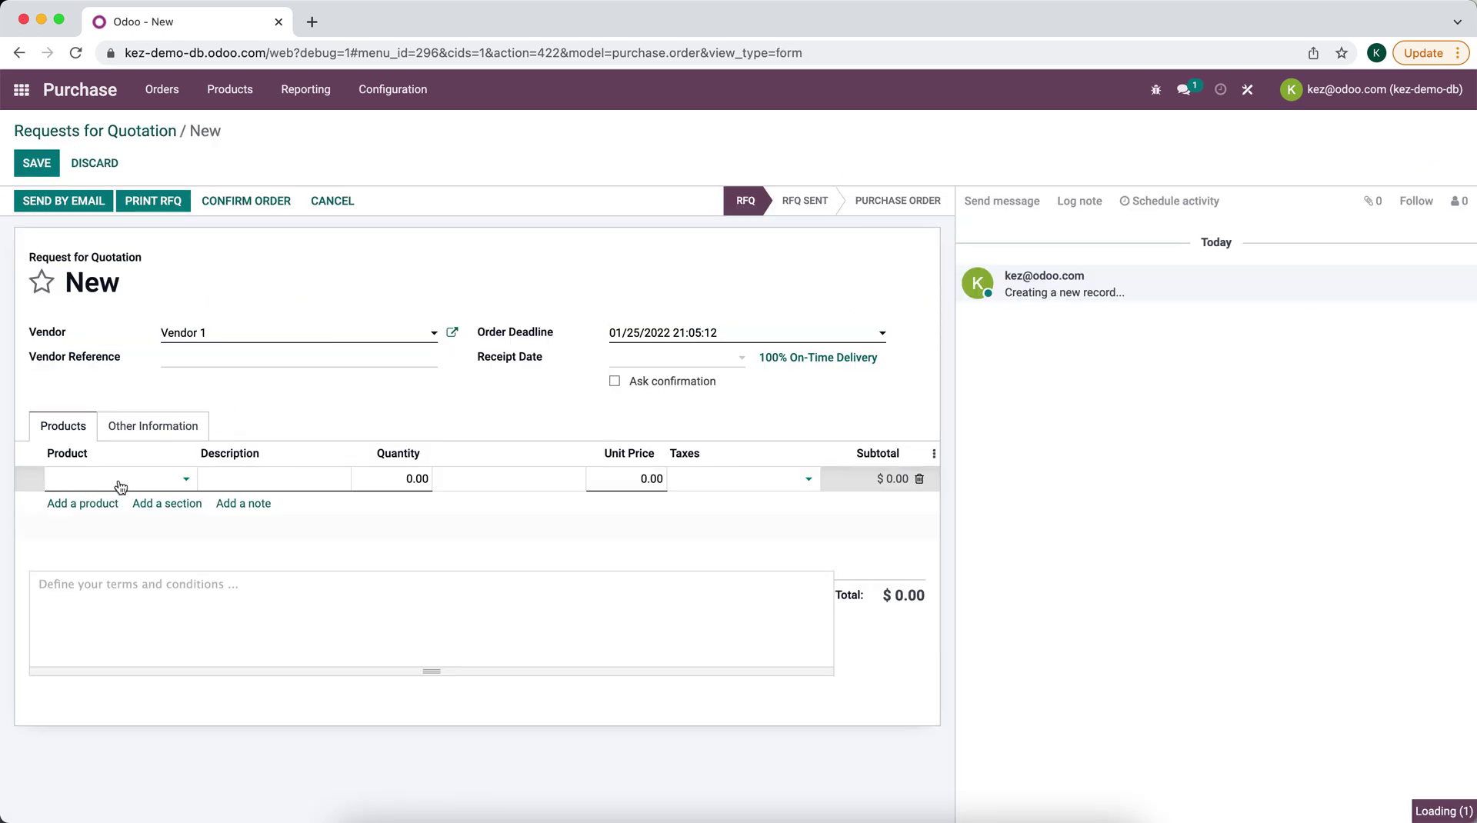
pyautogui.click(48, 165)
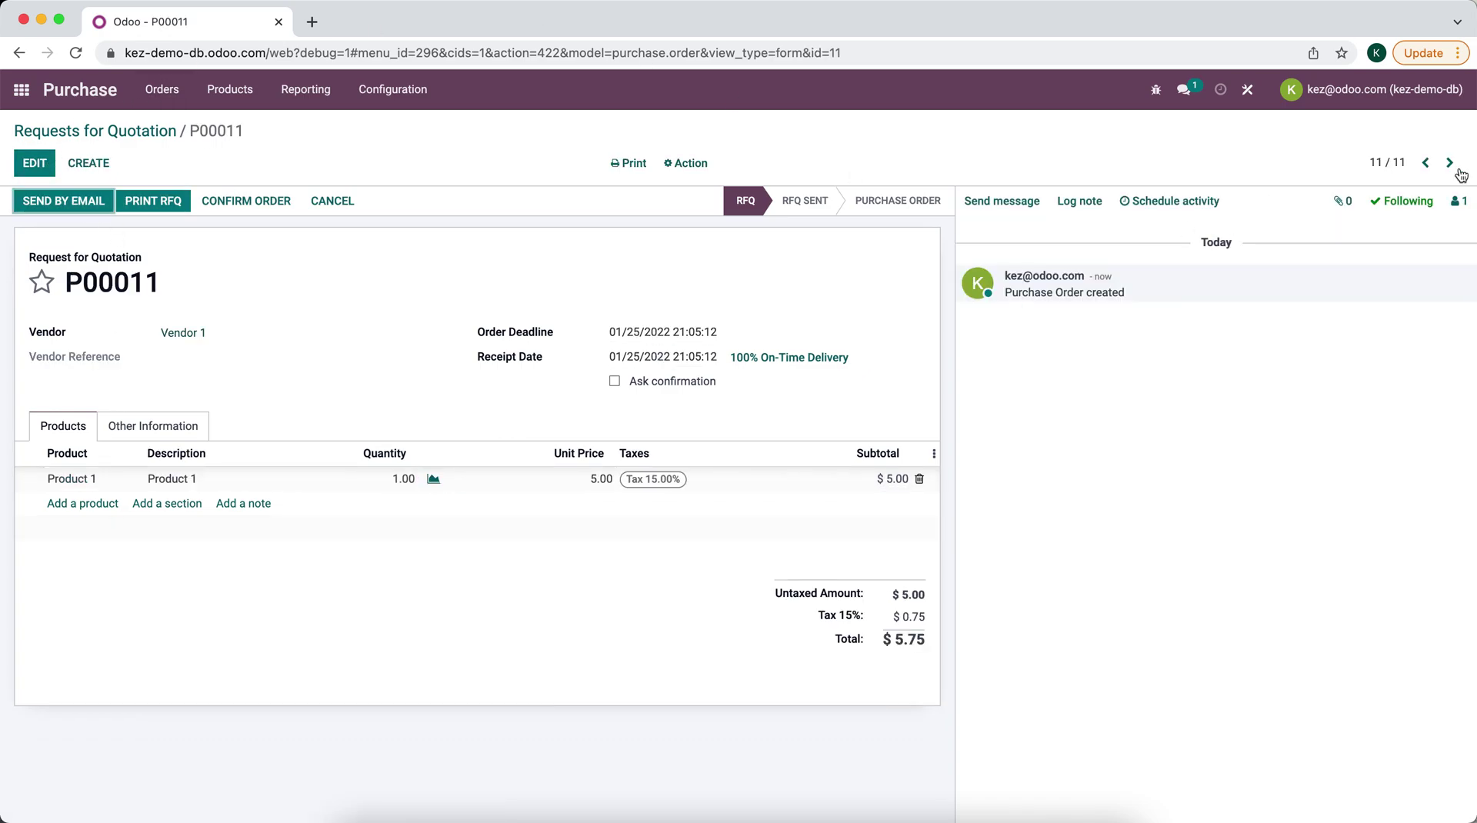
# Step: Confirm P00011 as a purchase order, checking its single follower before and after
pyautogui.click(1457, 201)
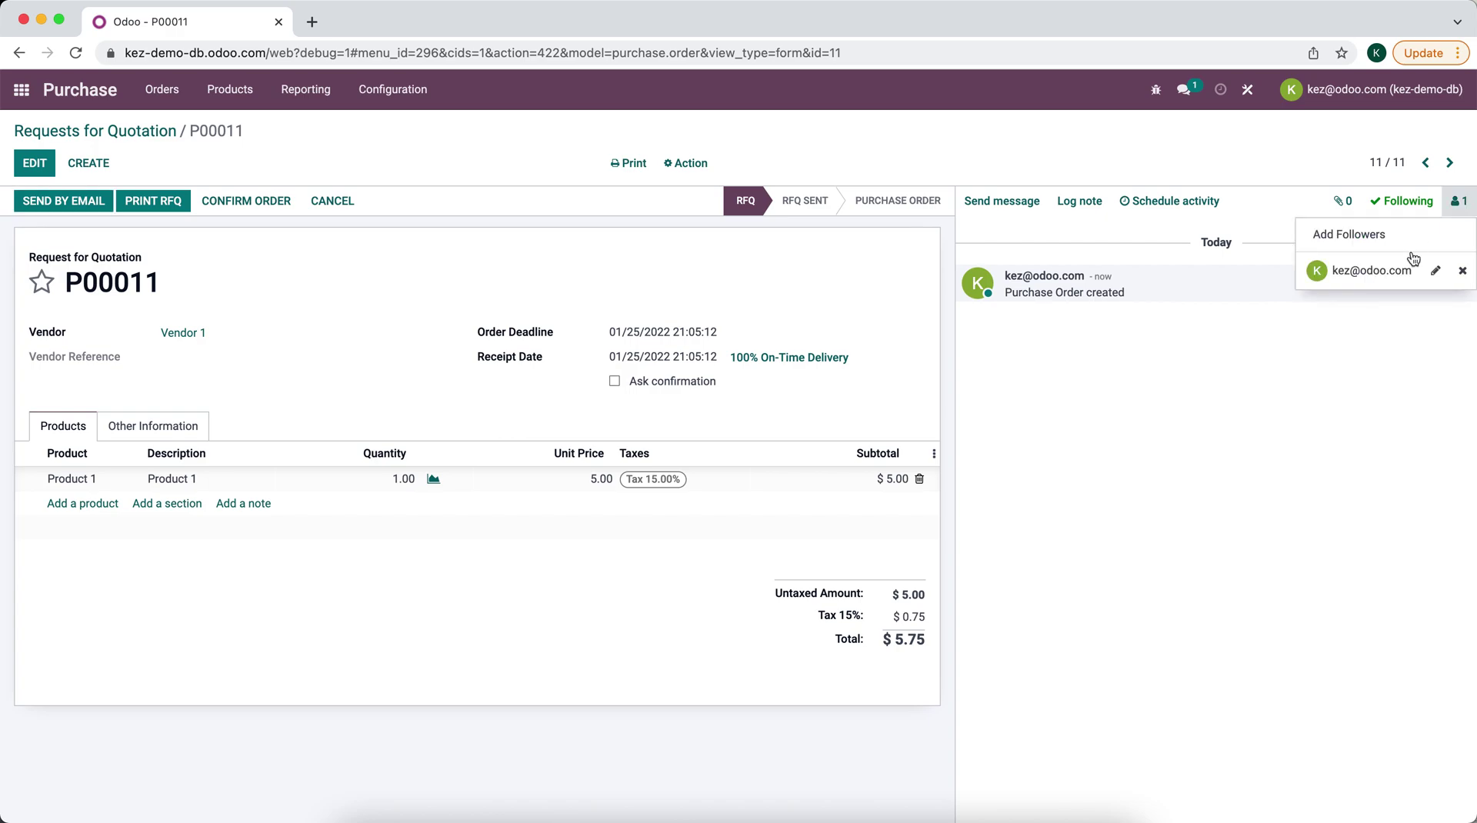
pyautogui.click(505, 210)
pyautogui.click(244, 206)
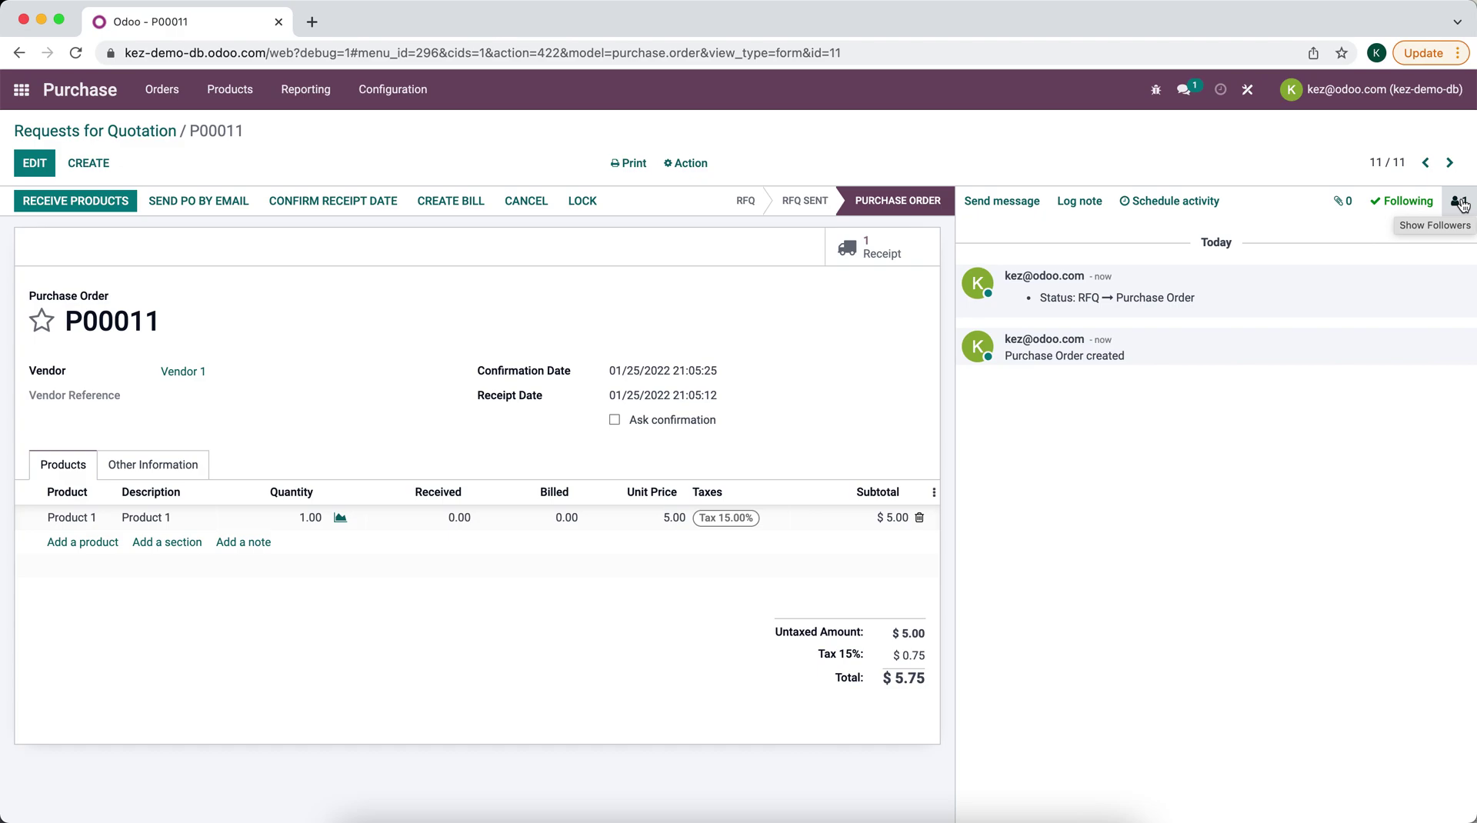
pyautogui.click(1461, 204)
# Step: Invite a follower to P00011, searching 'Ven' and choosing Vendor 1 as recipient
pyautogui.click(1365, 231)
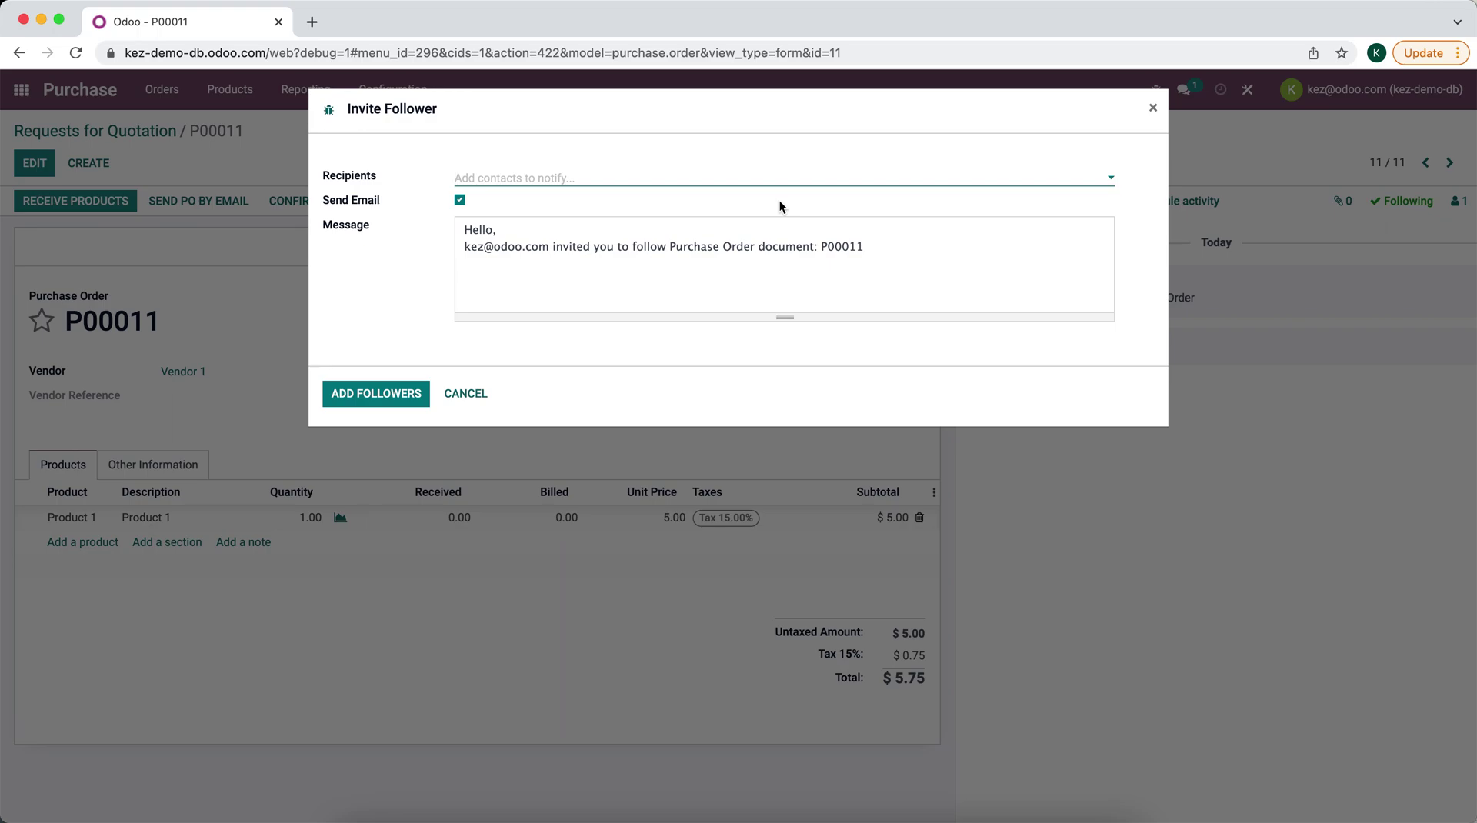
pyautogui.write('Ven')
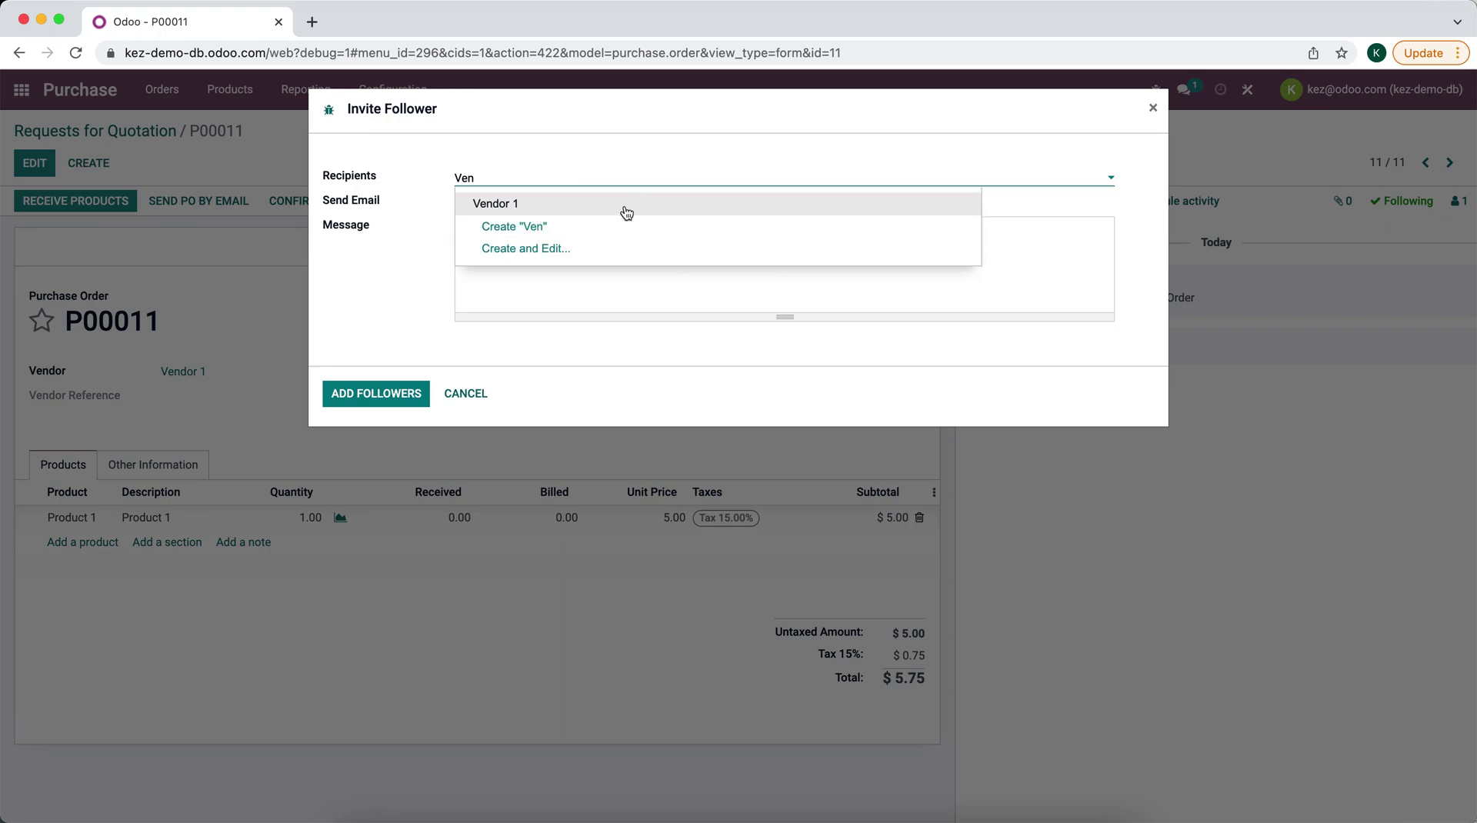
pyautogui.click(623, 206)
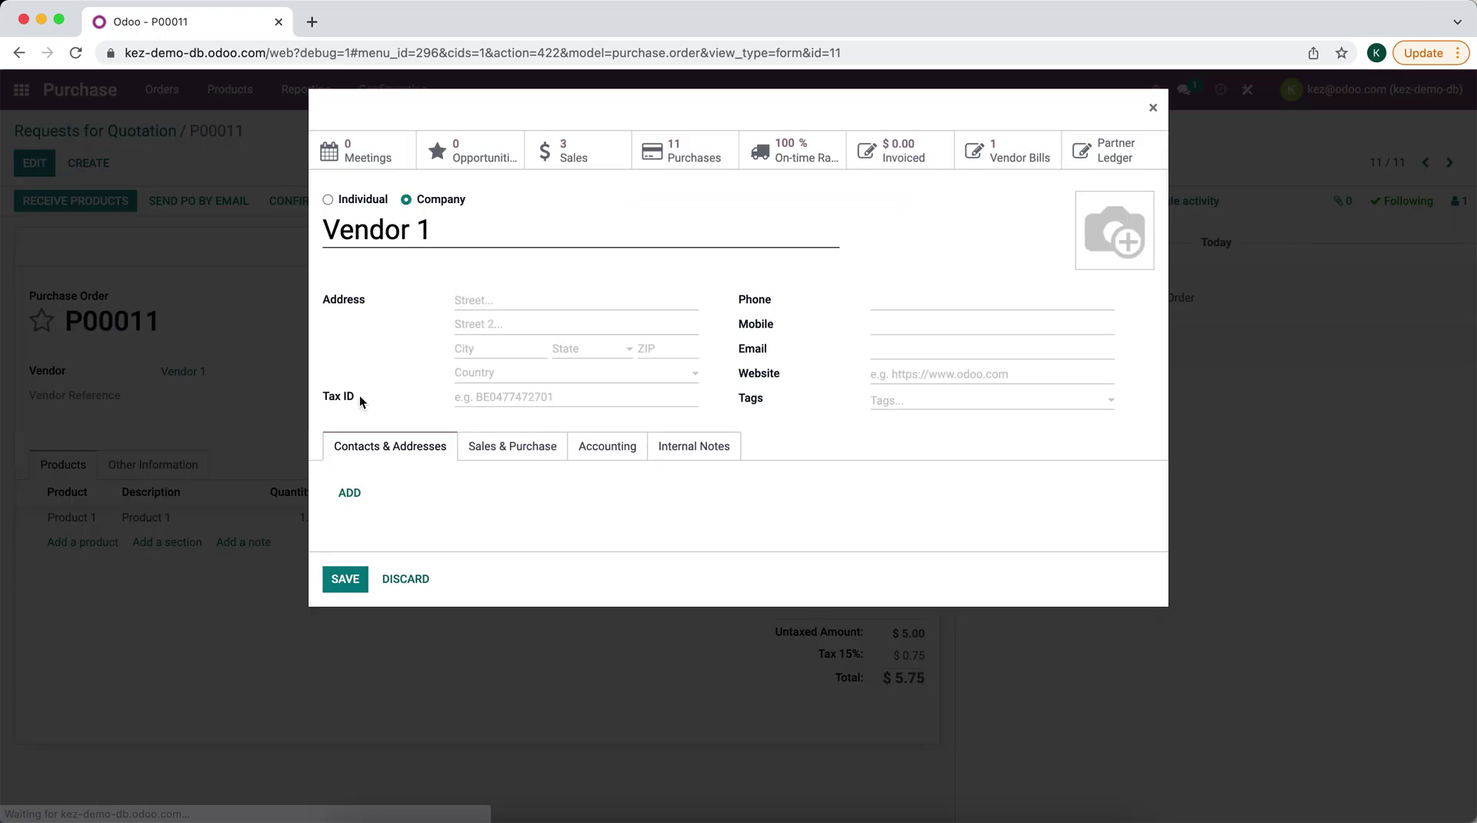
pyautogui.click(356, 583)
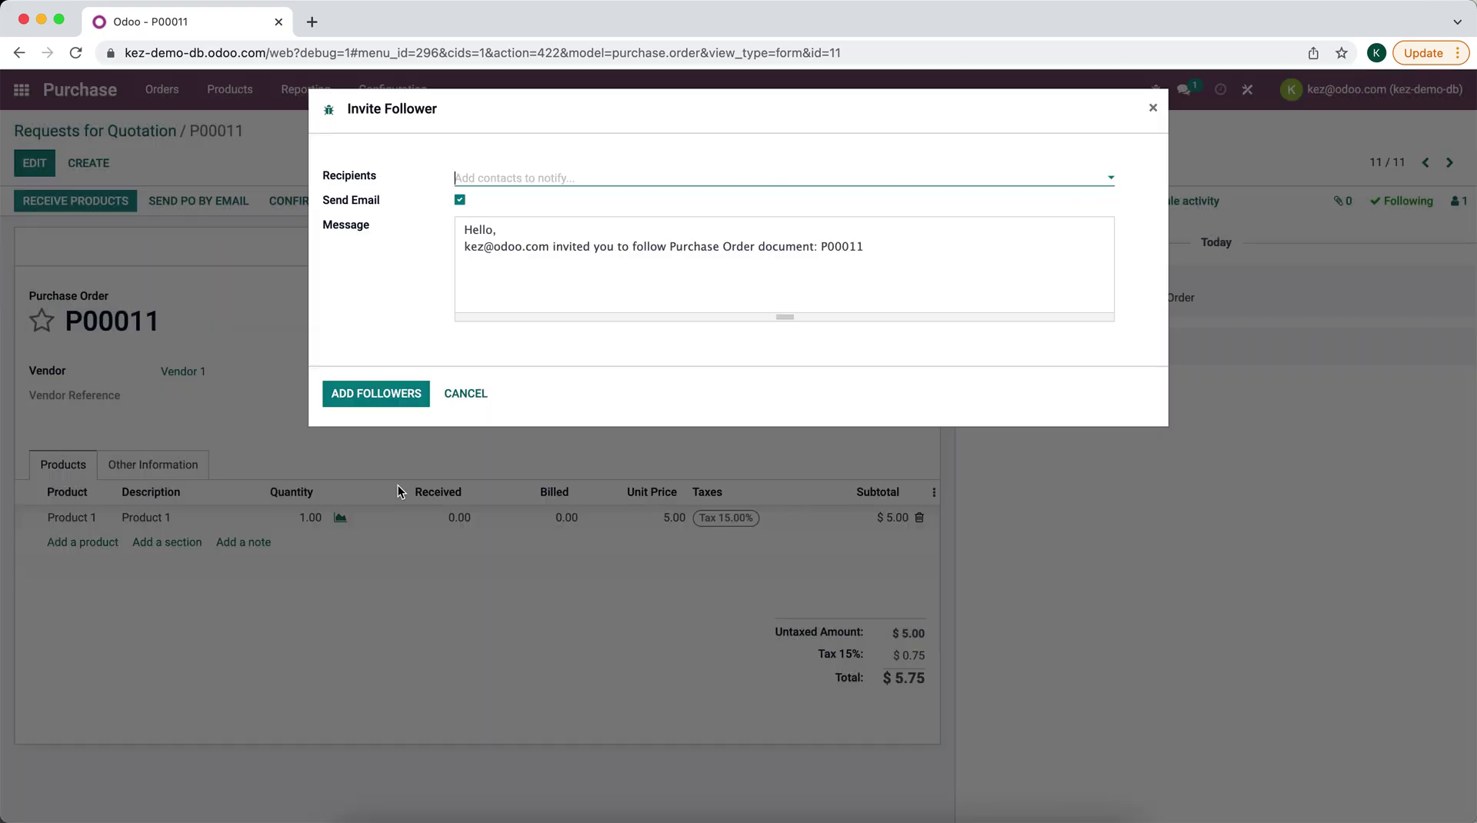
pyautogui.click(506, 189)
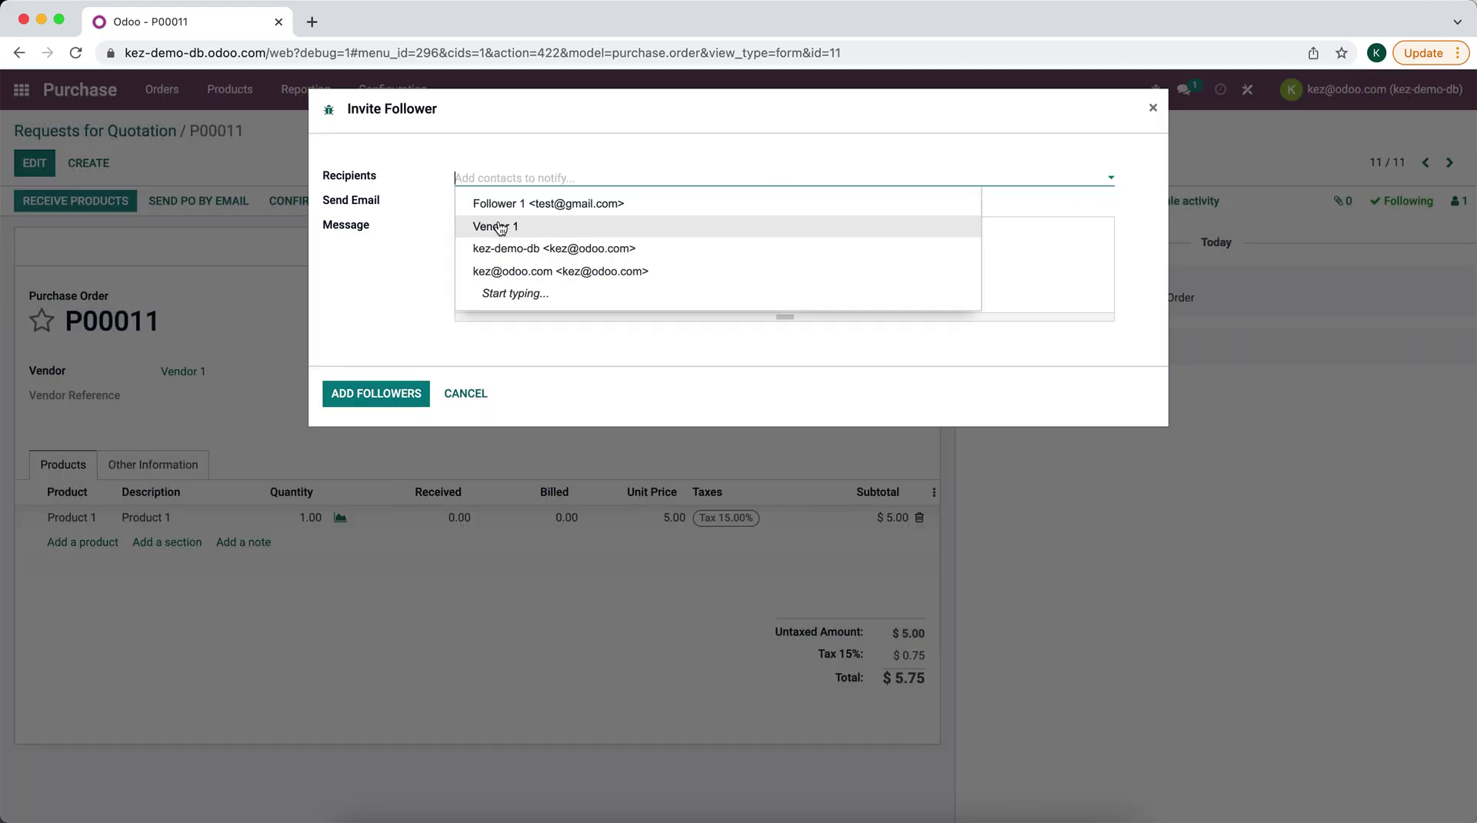
pyautogui.click(500, 228)
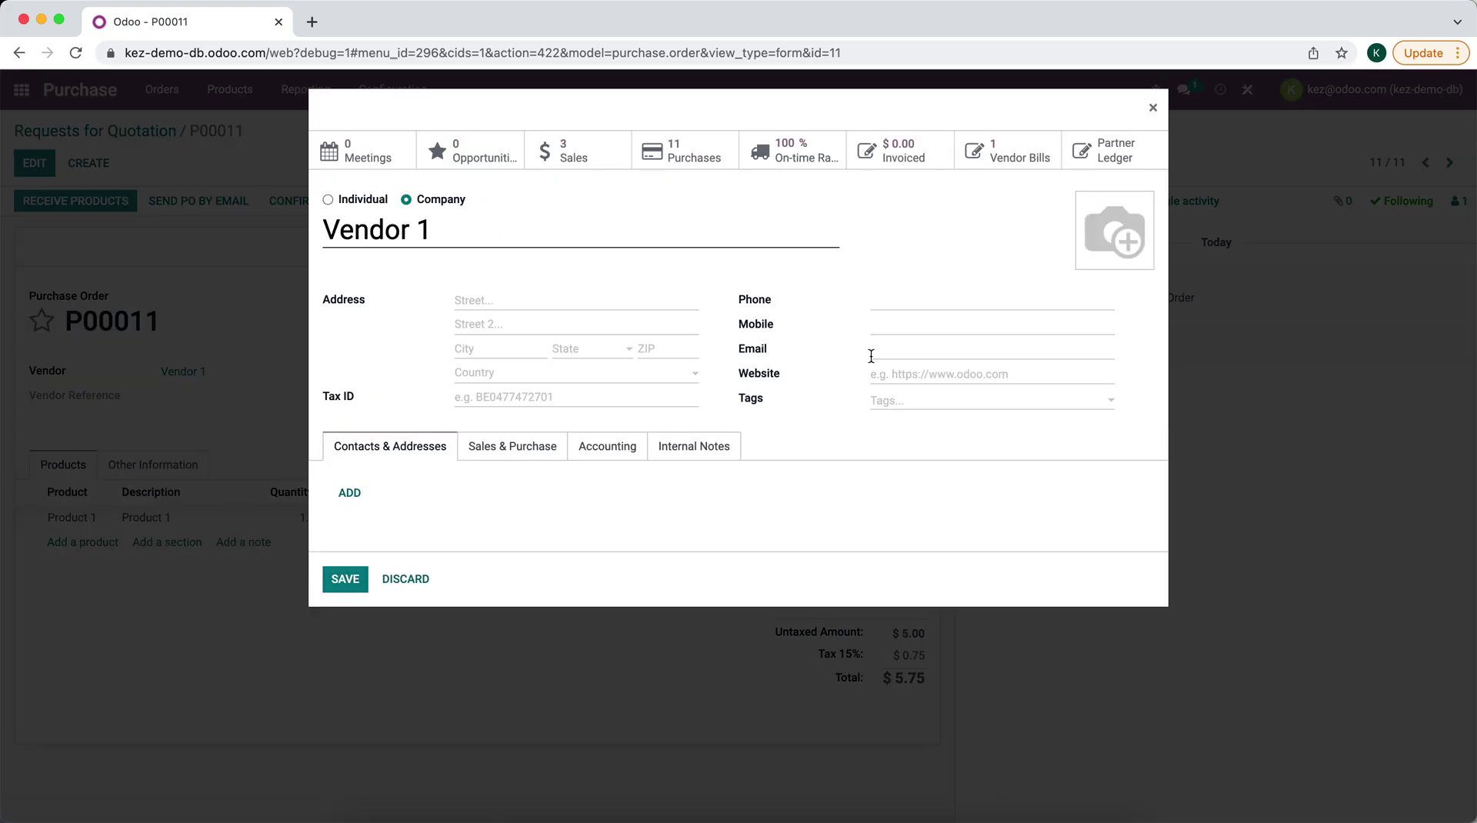
# Step: Give Vendor 1 an e-mail address, save it, and add Vendor 1 as a follower
pyautogui.click(872, 353)
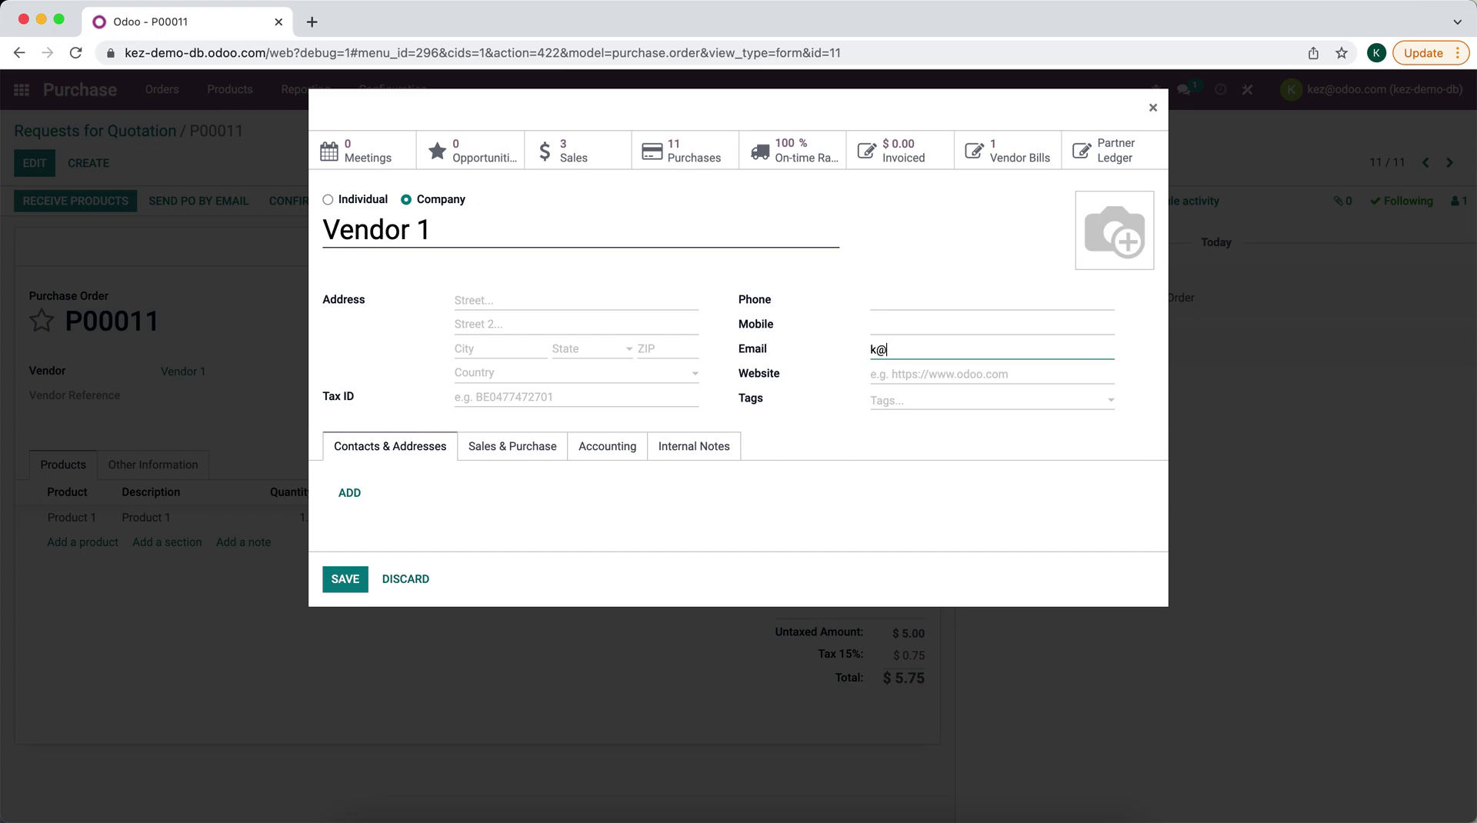
pyautogui.write('k@k.xom')
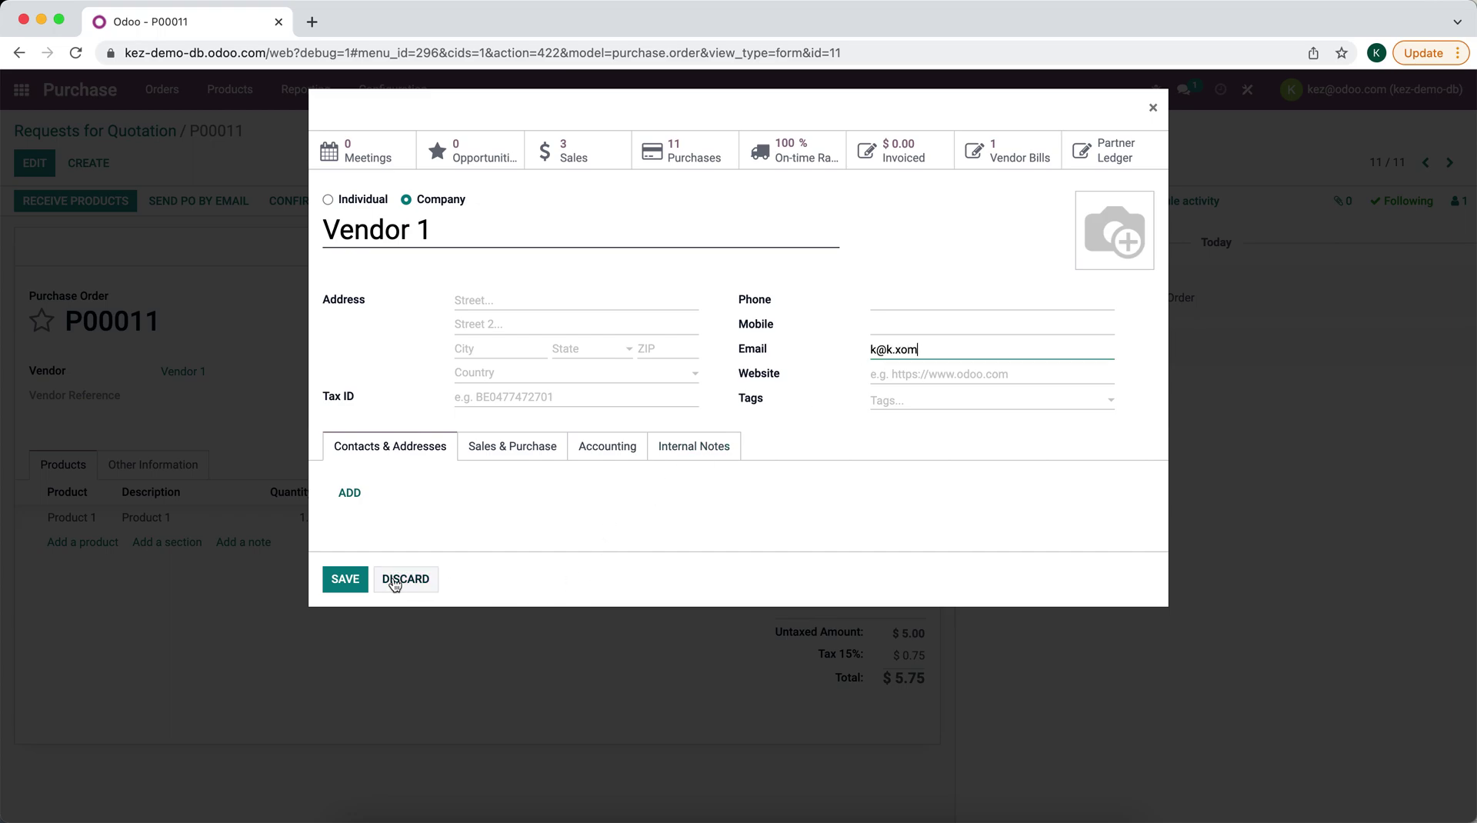
pyautogui.click(338, 583)
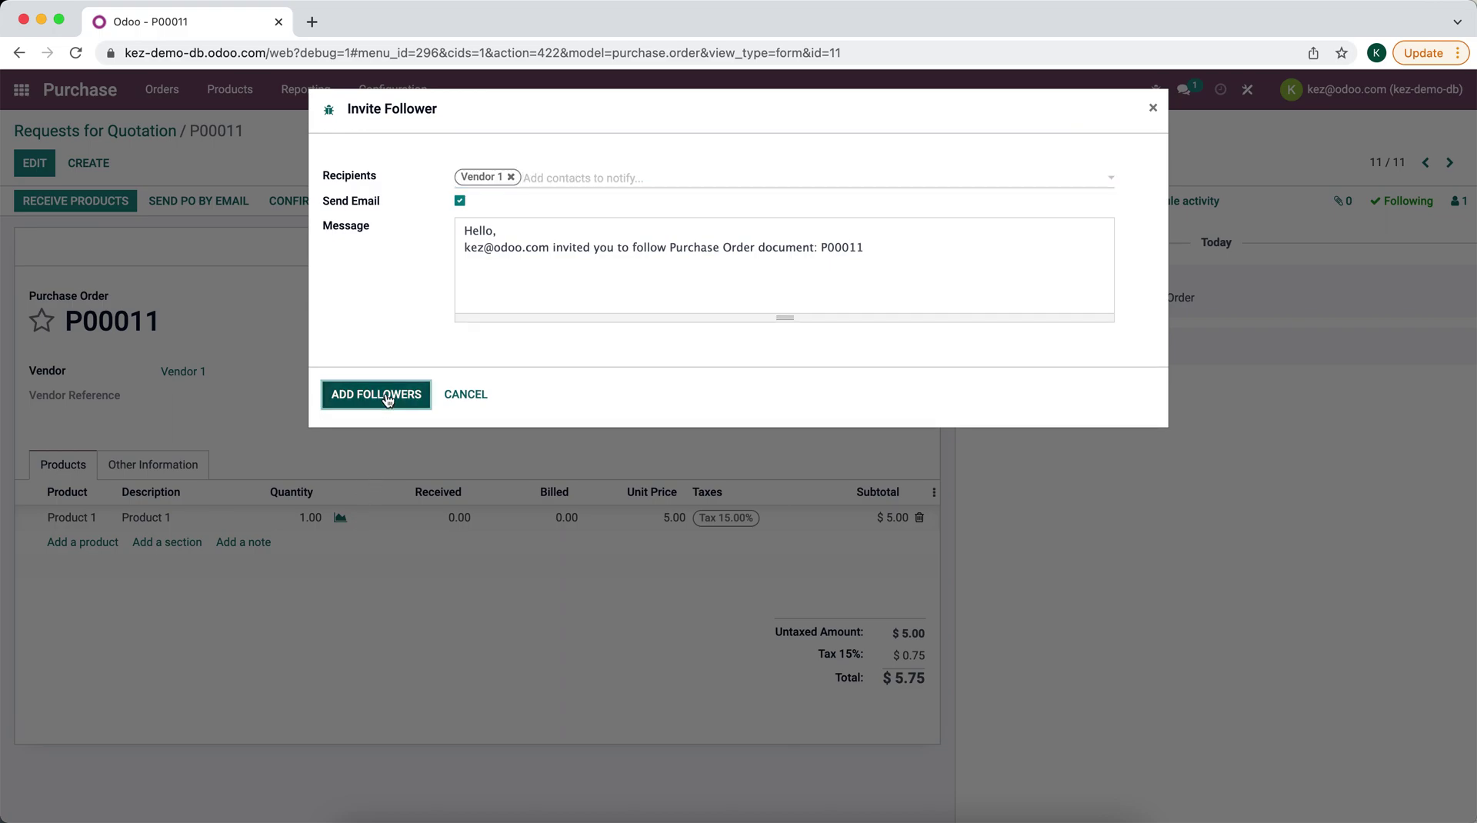
pyautogui.click(388, 398)
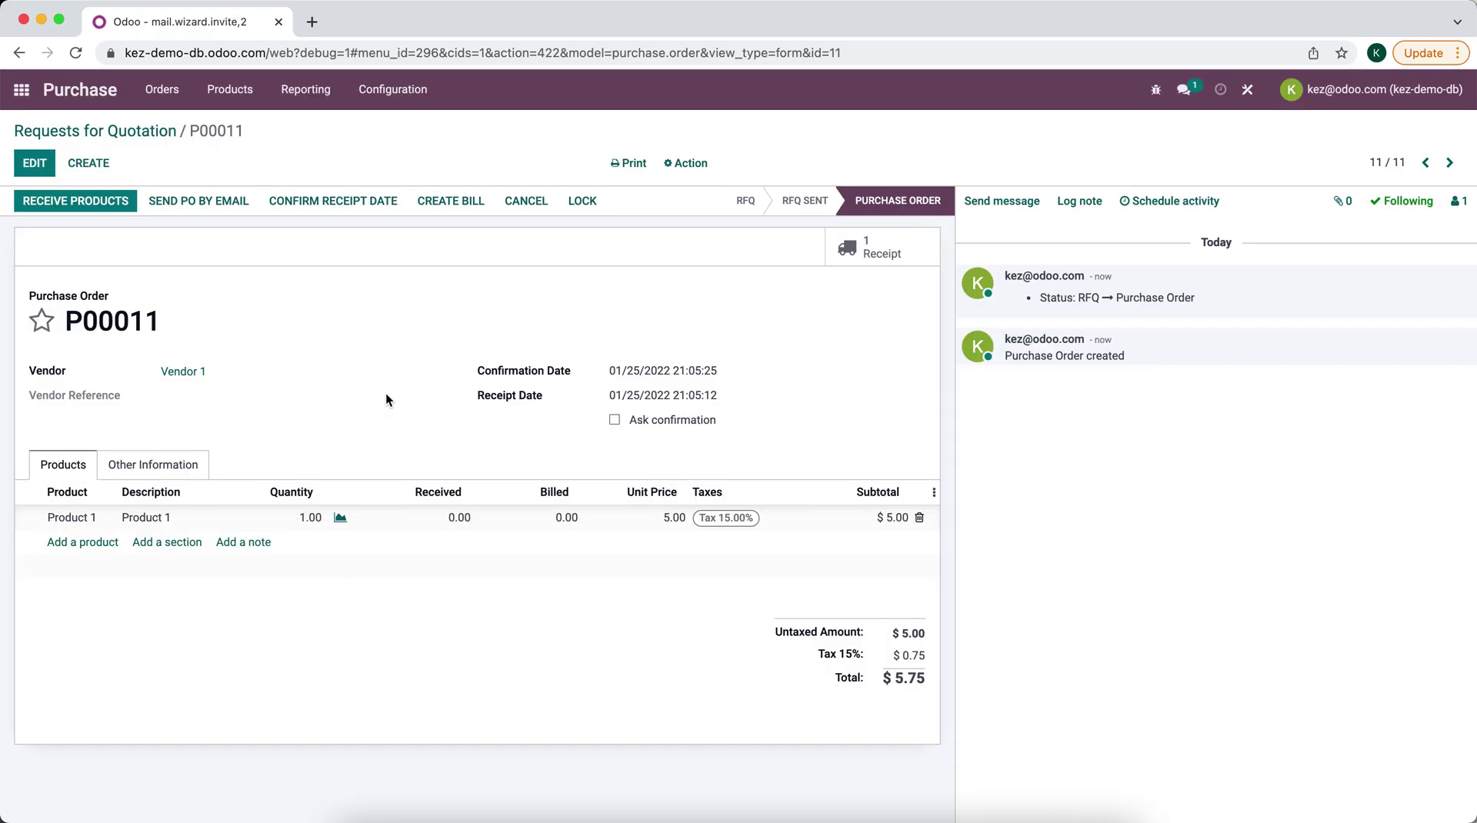
pyautogui.click(1460, 201)
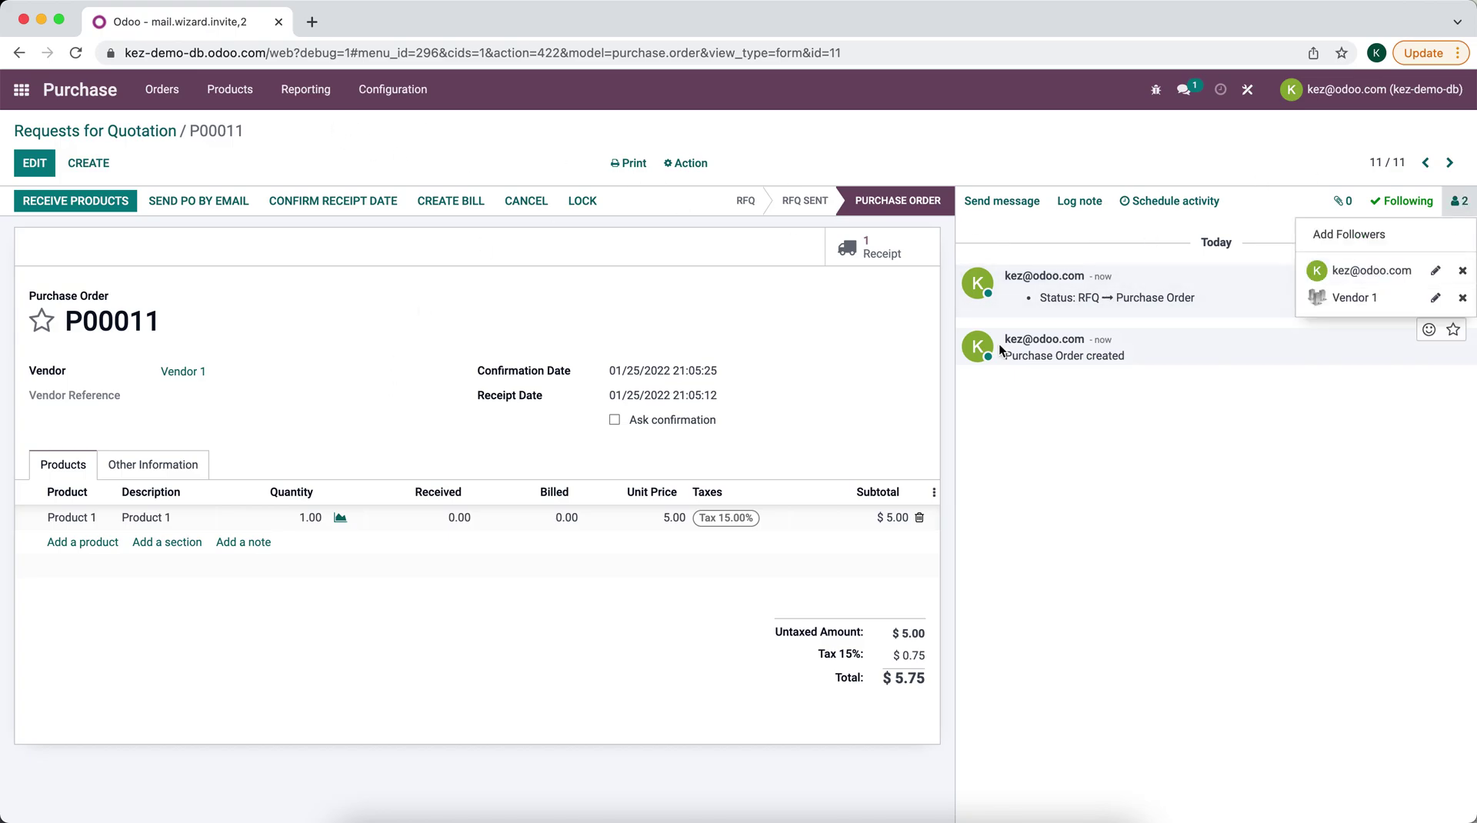
# Step: Reopen P00011 from the RFQ list, confirm Vendor 1 still follows it, then go home
pyautogui.click(161, 132)
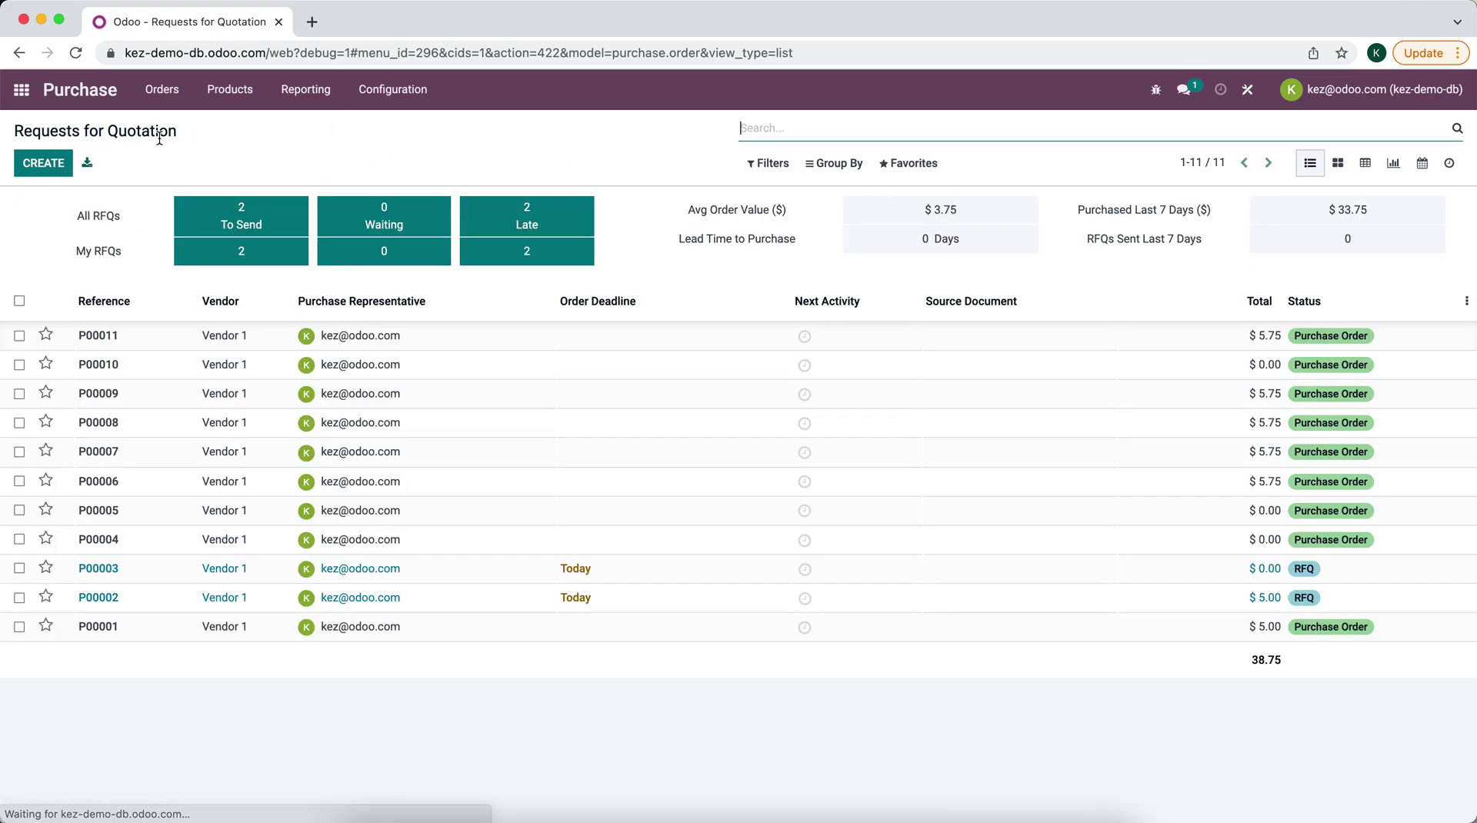
pyautogui.click(177, 336)
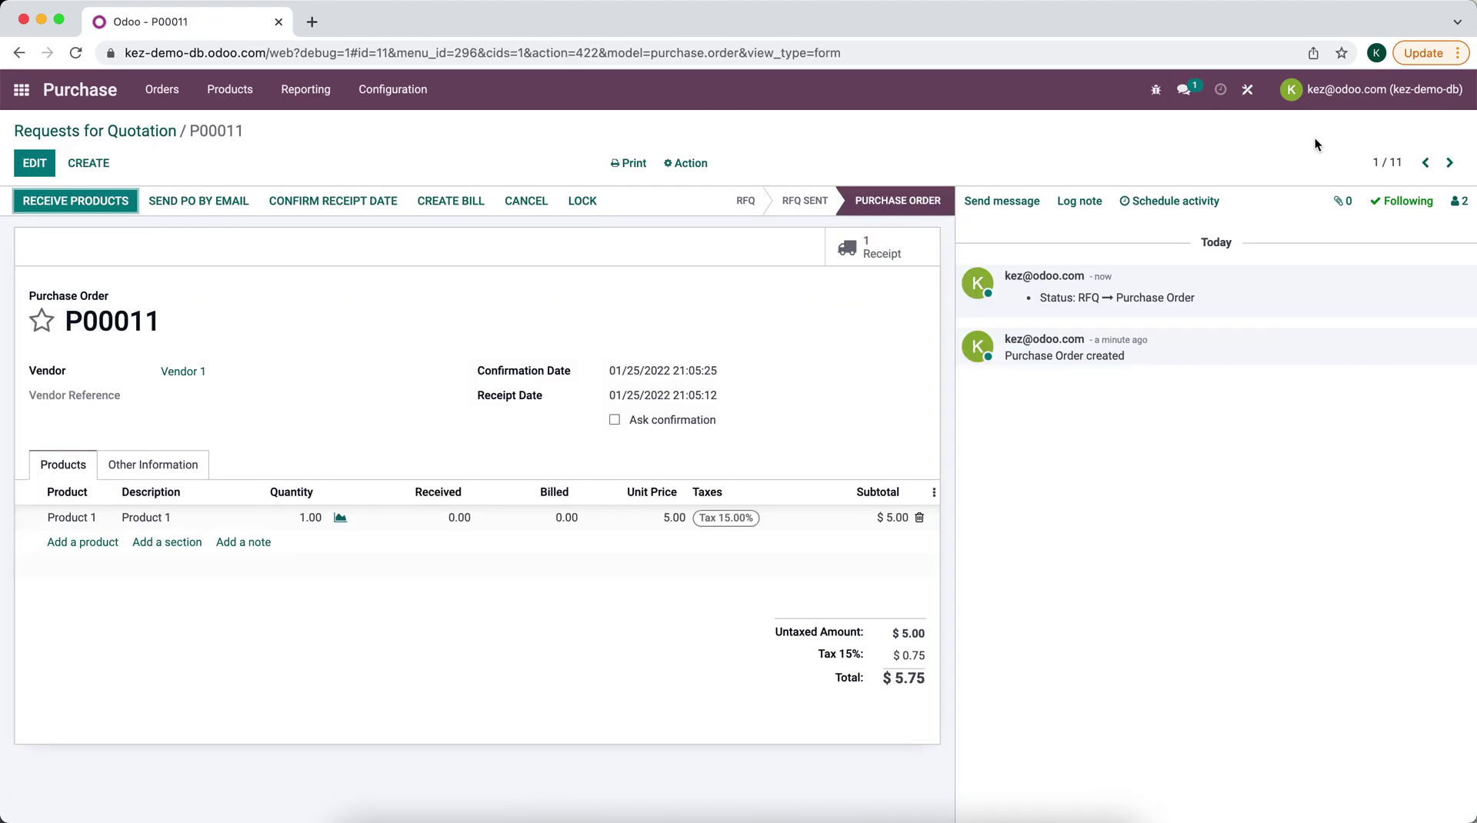
pyautogui.click(1460, 201)
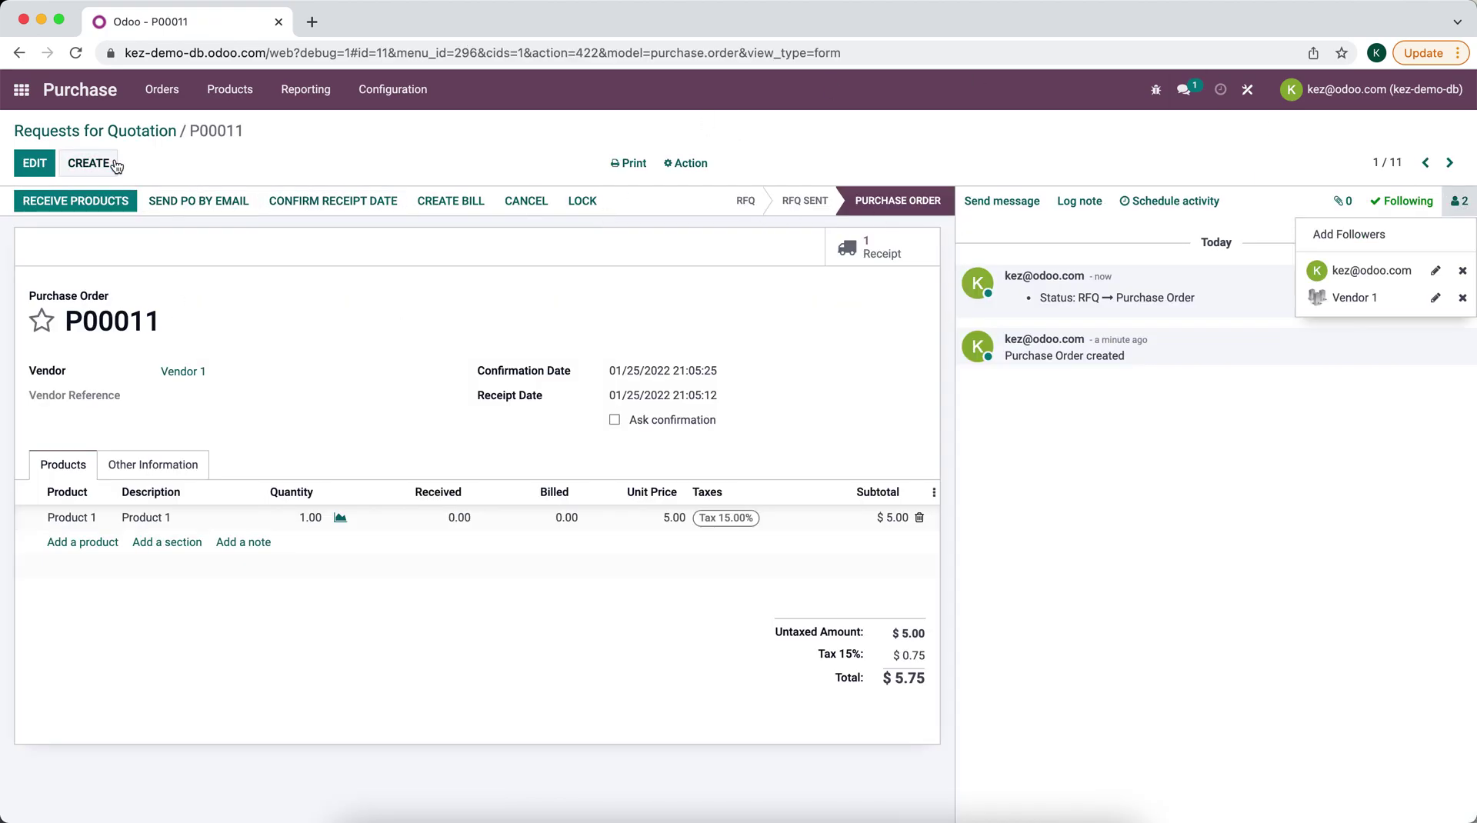
pyautogui.click(162, 152)
pyautogui.click(22, 90)
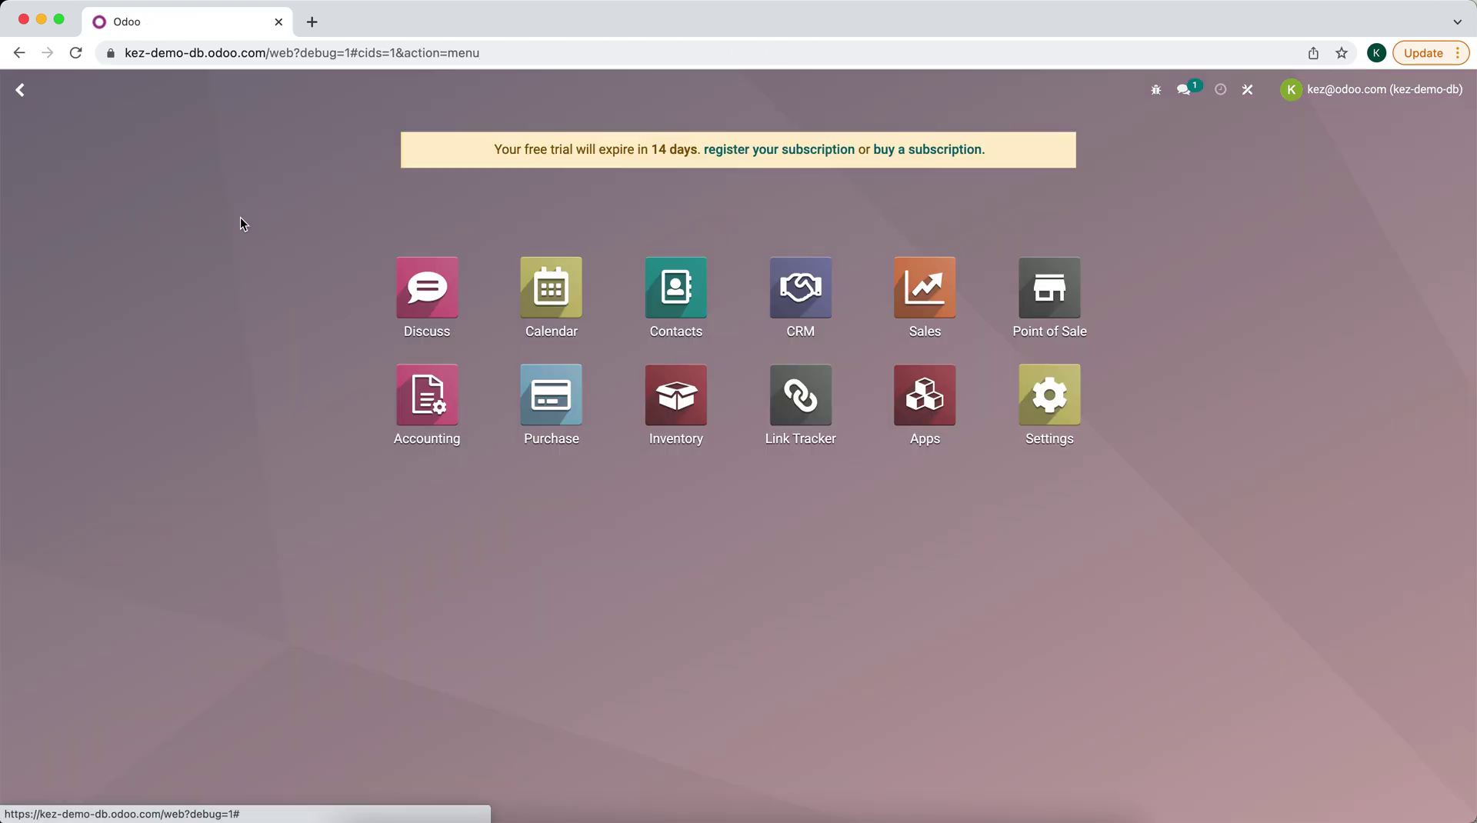
# Step: Search 'auto' to reach Automated Actions and open 'Remove Vendor as Follower'
pyautogui.write('auto')
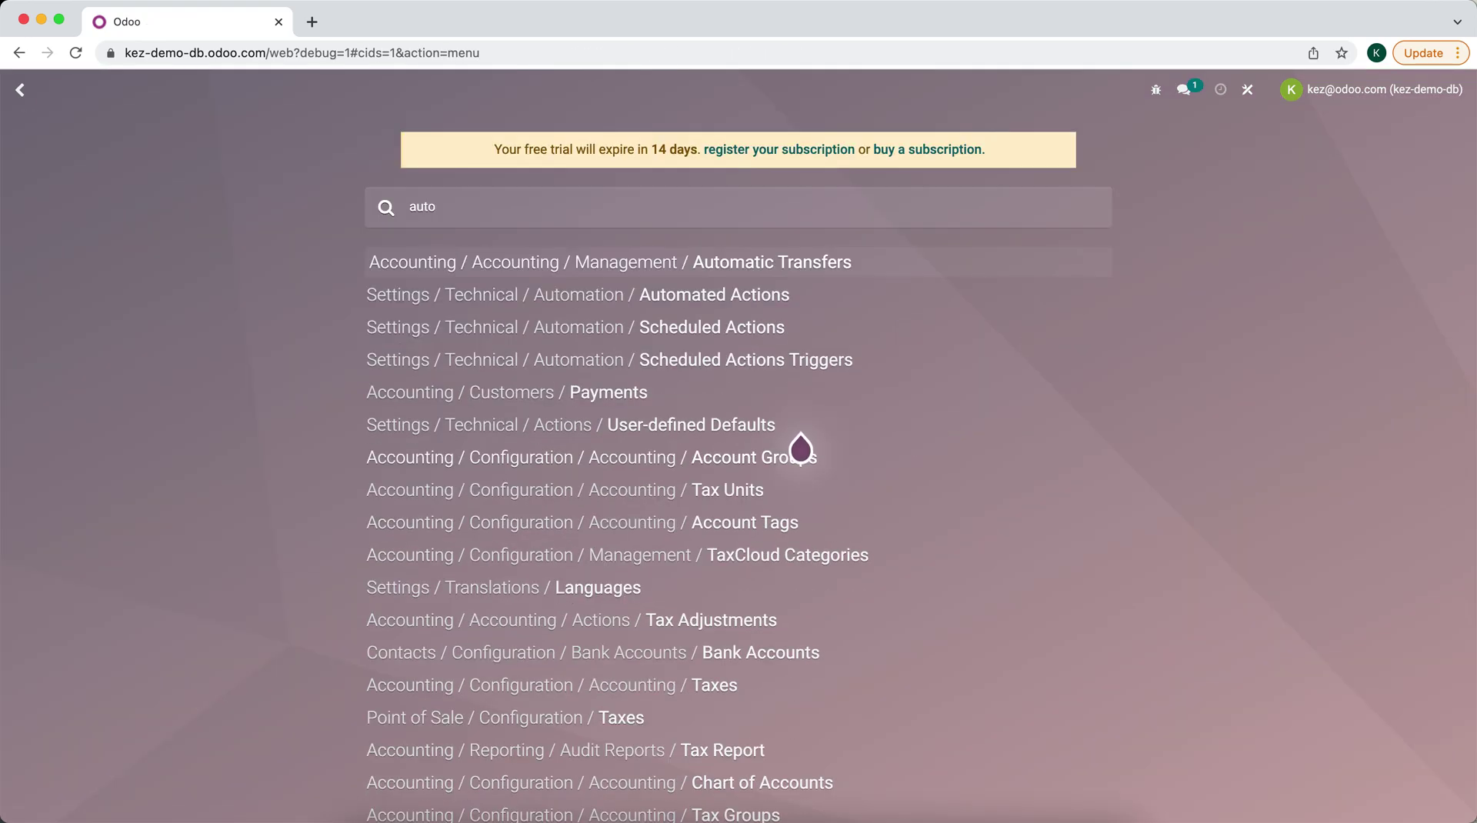
pyautogui.click(602, 301)
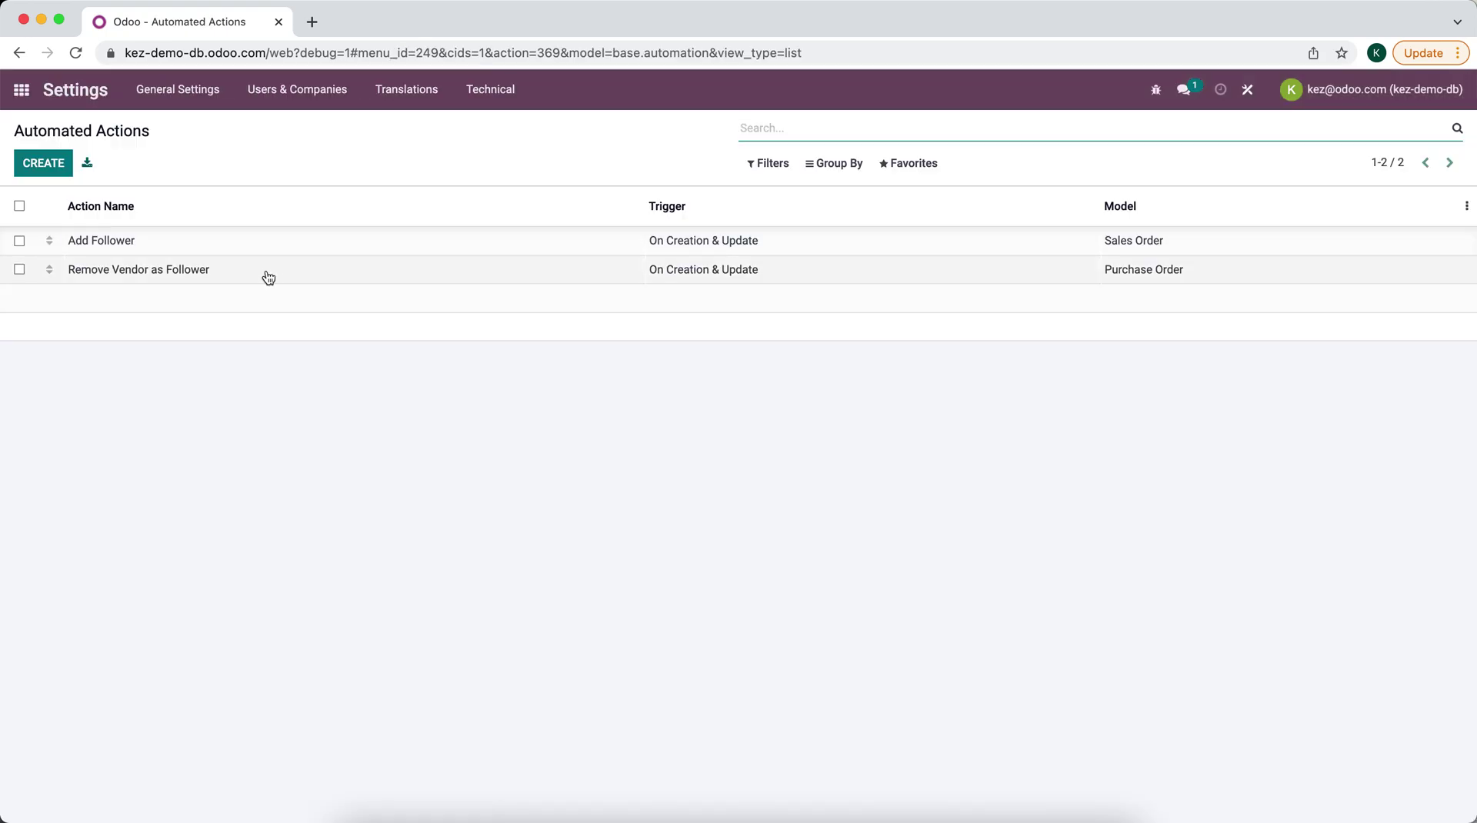
pyautogui.click(266, 271)
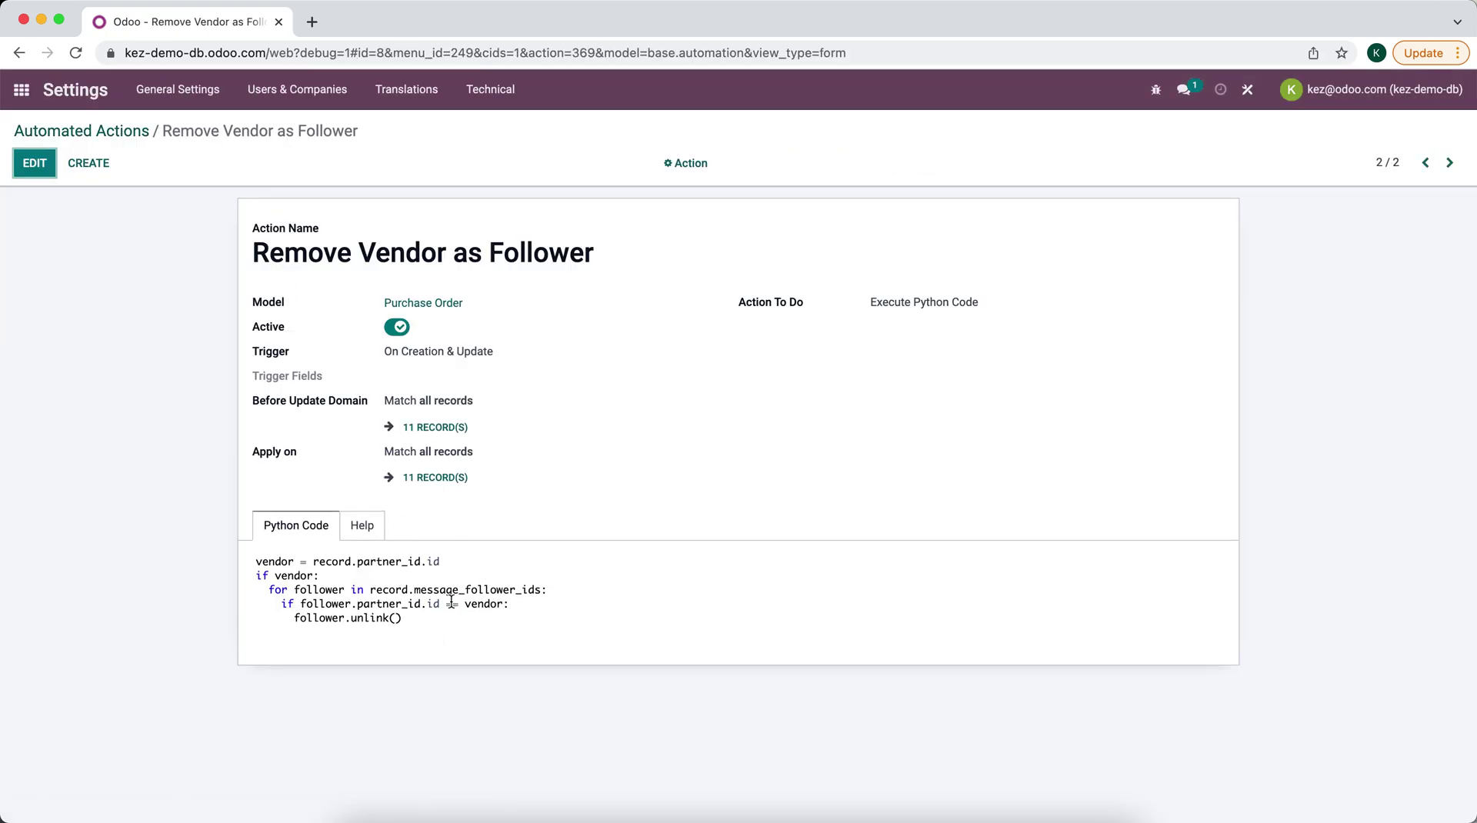